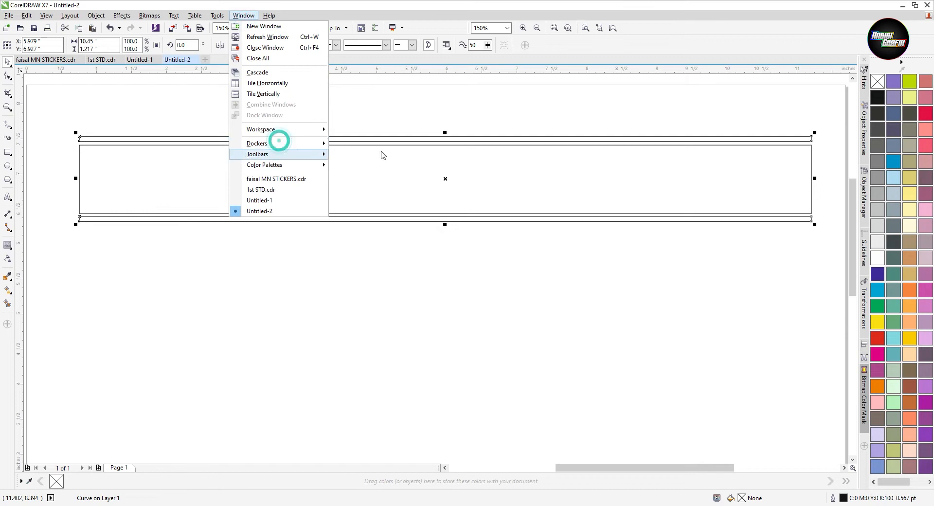
- Open the Align and Distribute docker
click(291, 143)
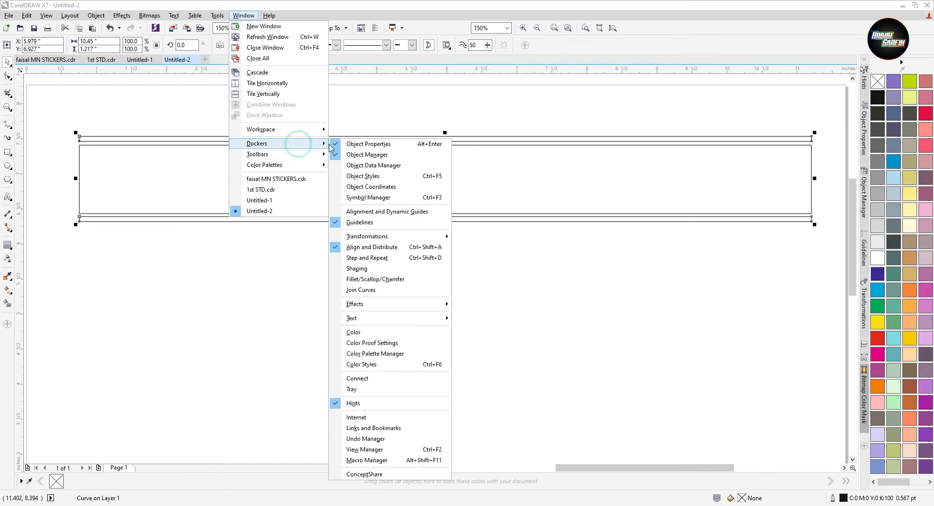
click(373, 247)
click(243, 15)
click(273, 144)
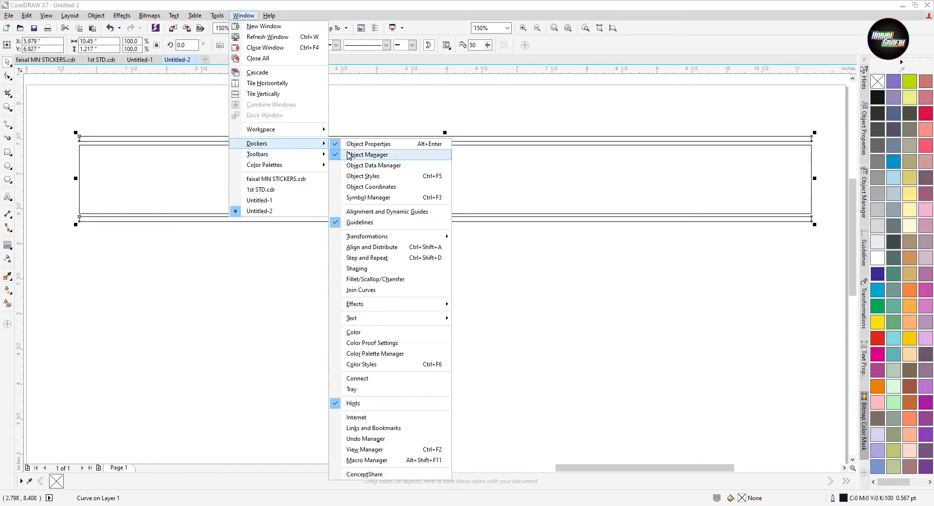
click(355, 247)
- Align the wide bar and the thin strips on their vertical centers and fill them black without an outline
shift+click(688, 226)
click(762, 96)
right_click(878, 81)
click(878, 98)
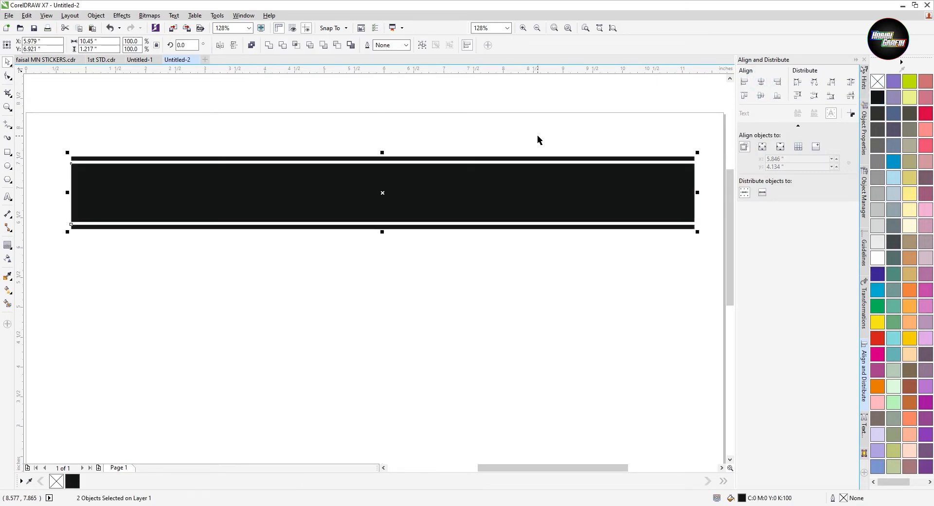
- Draw a white, outline-free rectangle about 0.238 by 1.963 in across the bar's right end and duplicate it at the bar's middle
click(538, 135)
scroll(693, 176, up, 1)
key(F6)
drag(642, 113, 670, 341)
click(877, 258)
right_click(878, 81)
scroll(657, 178, down, 2)
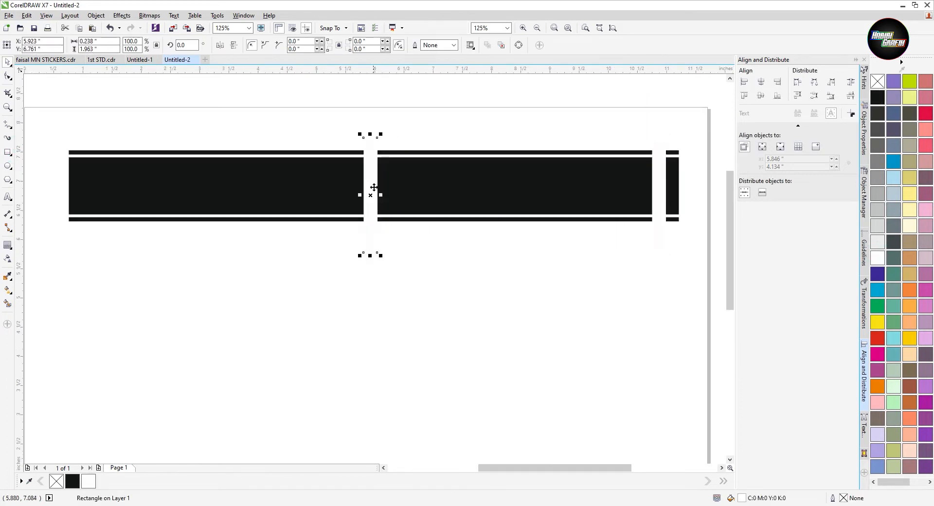
- Narrow the middle white rectangle to about 0.021 in wide and the one at the bar's right end to about 0.158 in
scroll(374, 187, up, 4)
drag(380, 194, 372, 186)
scroll(372, 186, down, 4)
scroll(650, 172, up, 2)
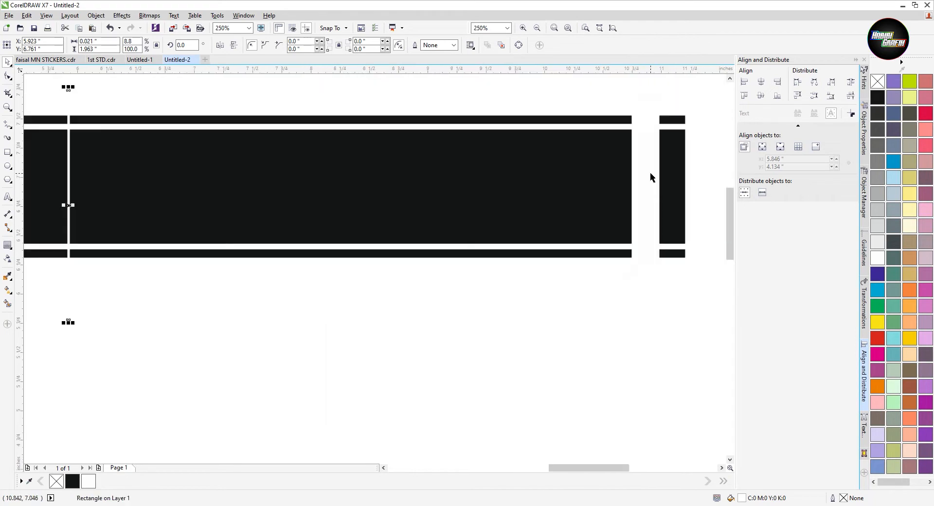
click(650, 173)
scroll(663, 210, up, 2)
drag(659, 198, 666, 175)
scroll(659, 196, down, 2)
- Blend the two white rectangles with 20 steps and break the blend group apart
click(9, 247)
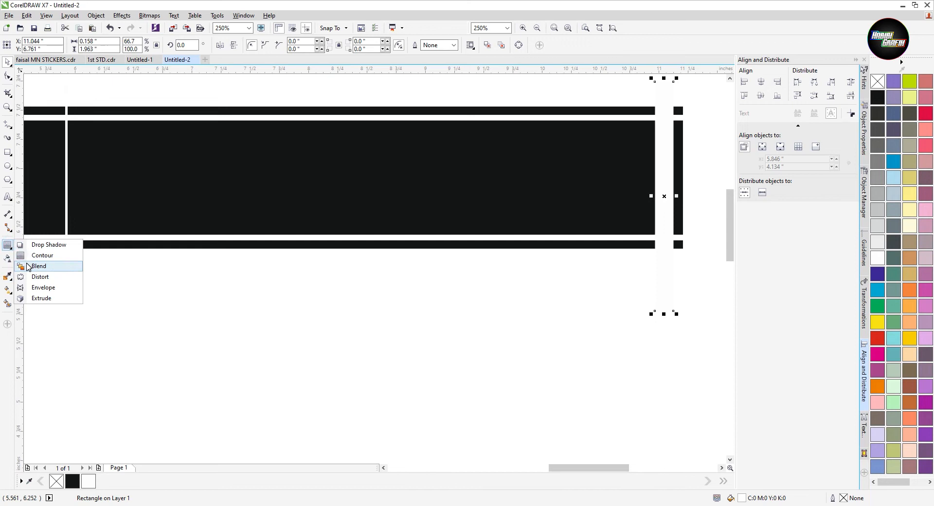
click(39, 267)
drag(660, 223, 660, 224)
scroll(449, 198, down, 3)
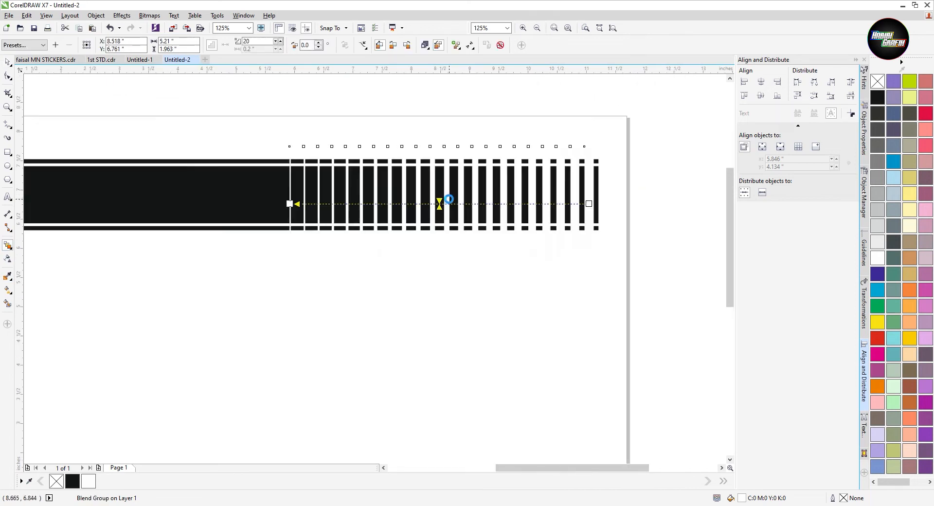
click(79, 16)
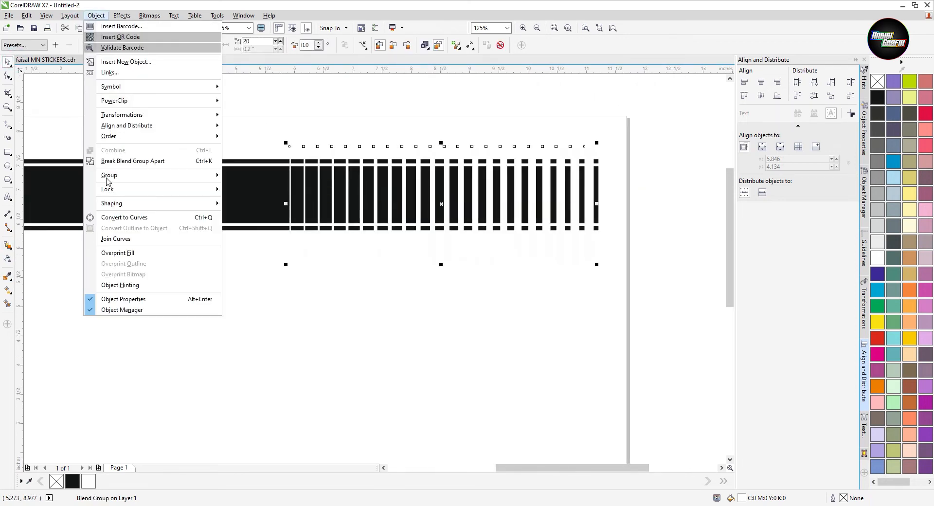
click(159, 159)
- Trim the wide black bar with the thinnest white rectangle and delete that rectangle
scroll(297, 171, up, 4)
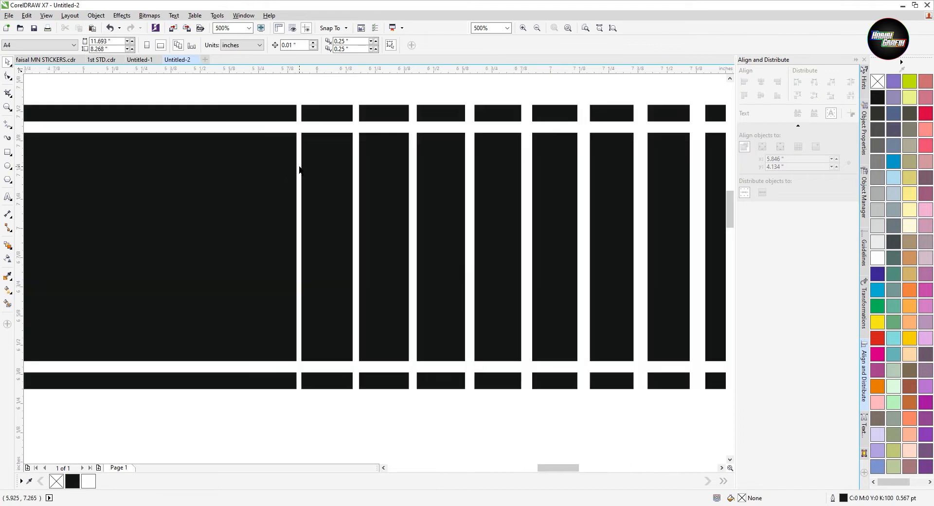
click(300, 168)
shift+click(229, 171)
click(283, 46)
key(Escape)
right_click(299, 113)
click(330, 220)
scroll(356, 191, down, 2)
click(398, 248)
drag(379, 196, 412, 262)
key(ctrl+z)
click(424, 283)
drag(383, 235, 404, 291)
right_click(411, 275)
click(306, 281)
key(ctrl+z)
- Weld the remaining white vertical rectangles into a single object
click(641, 209)
shift+click(627, 199)
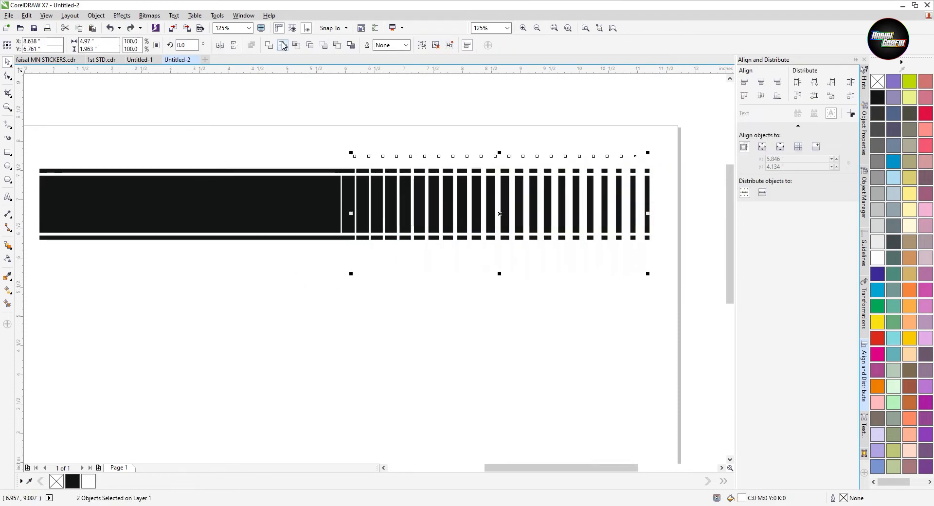
click(268, 45)
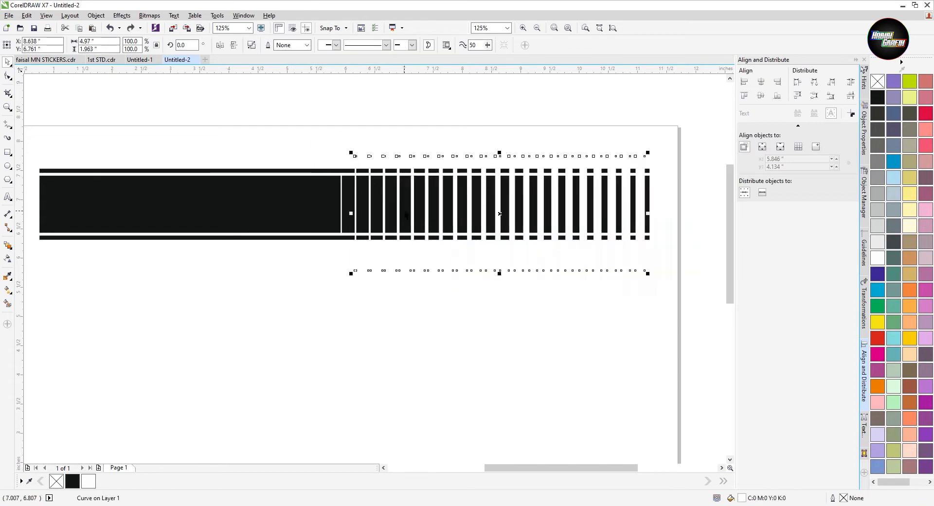
- Weld the wide black bar and the thin strips into one object
click(283, 46)
click(296, 104)
drag(276, 171, 278, 143)
key(ctrl+z)
shift+click(271, 188)
click(272, 44)
click(318, 138)
- Trim the welded black bar with the white vertical rectangles and delete the white rectangles
scroll(354, 177, up, 2)
click(360, 171)
shift+click(269, 196)
click(281, 45)
click(288, 102)
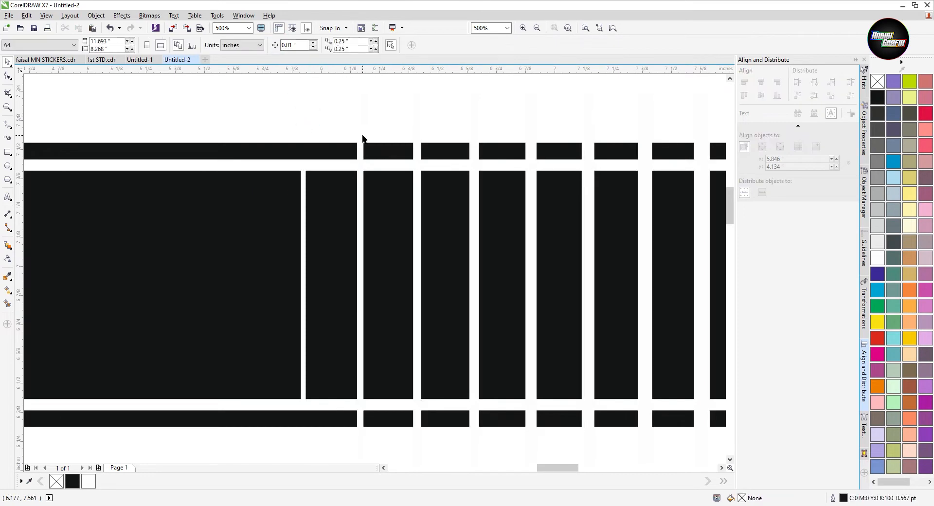
right_click(363, 138)
click(401, 248)
scroll(393, 239, down, 2)
drag(348, 252, 347, 279)
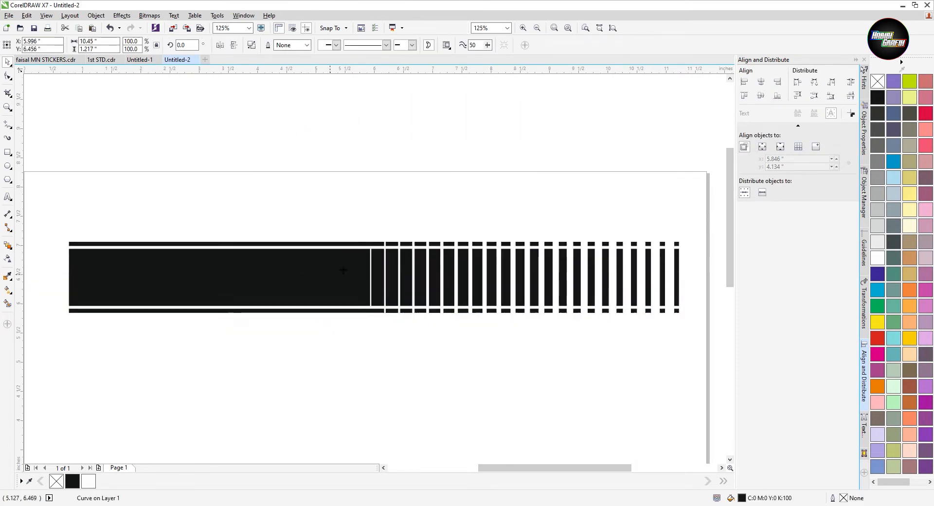
key(ctrl+z)
- Stretch the solid left end of the striped bar outward by its end nodes until the bar is about 13.713 in wide
scroll(469, 228, down, 1)
scroll(349, 248, up, 1)
key(F10)
scroll(312, 292, down, 1)
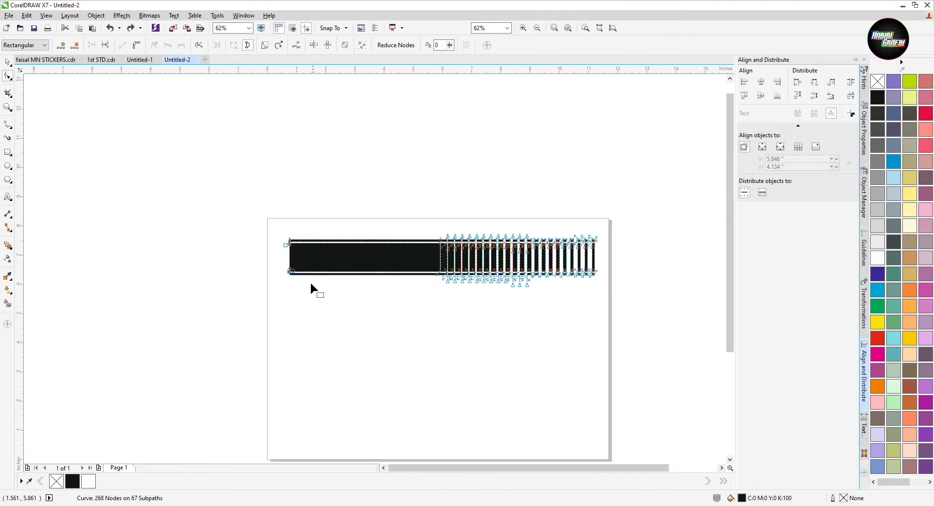
scroll(344, 327, up, 3)
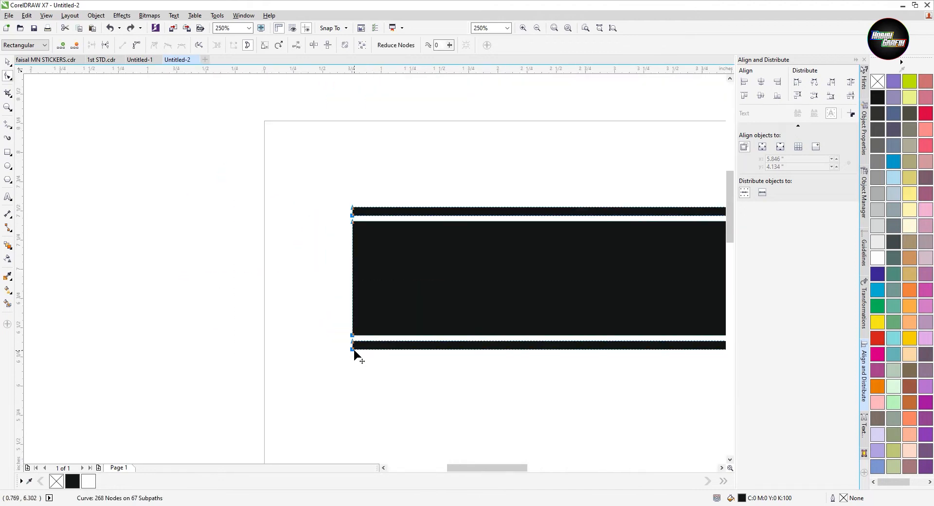
drag(1, 349, 57, 350)
scroll(146, 285, down, 3)
- Move the striped bar off the page to the upper right and skew it horizontally so its ends lean right
key(space)
drag(234, 283, 480, 192)
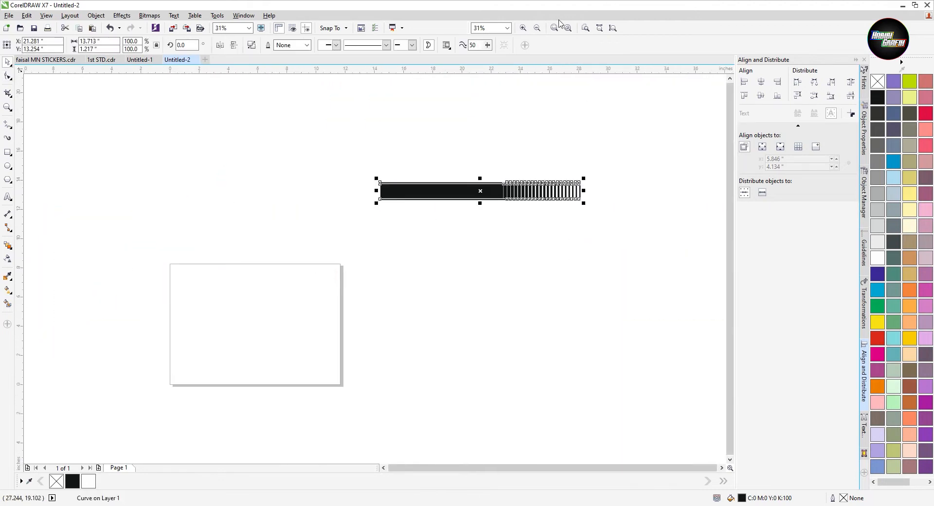
click(566, 27)
click(520, 150)
click(387, 270)
drag(373, 303, 360, 312)
click(360, 329)
- Add the artistic text "Racing" above the bar and set its font to Luckiest Guy
scroll(515, 220, down, 1)
scroll(389, 238, up, 1)
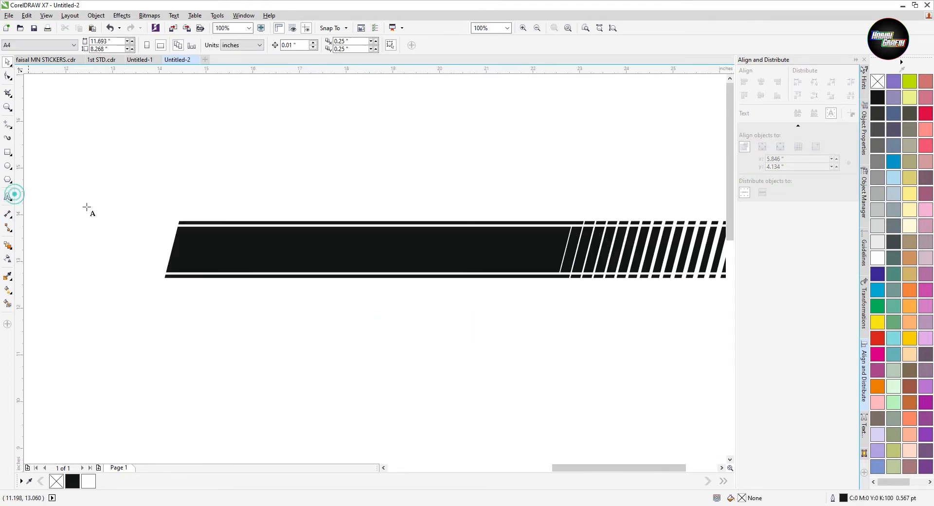
click(245, 206)
text(Racing)
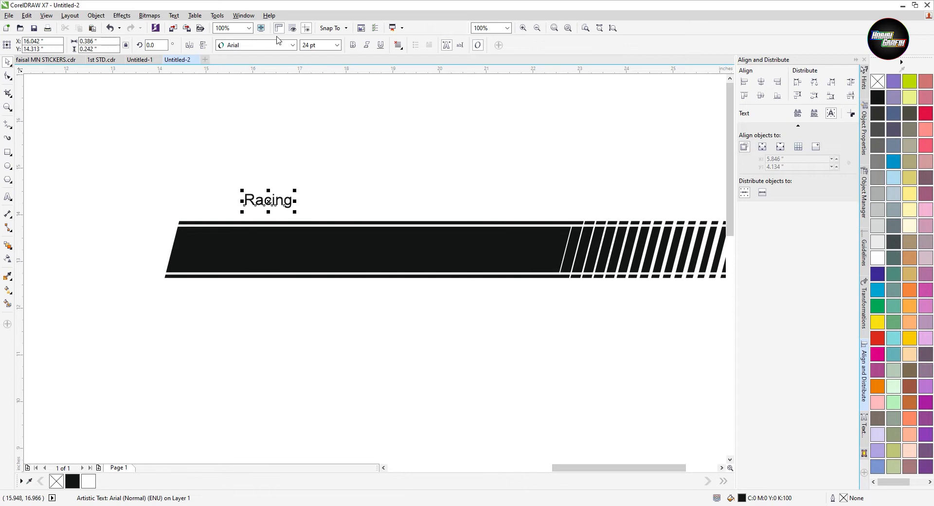
click(293, 43)
text(luck)
key(Return)
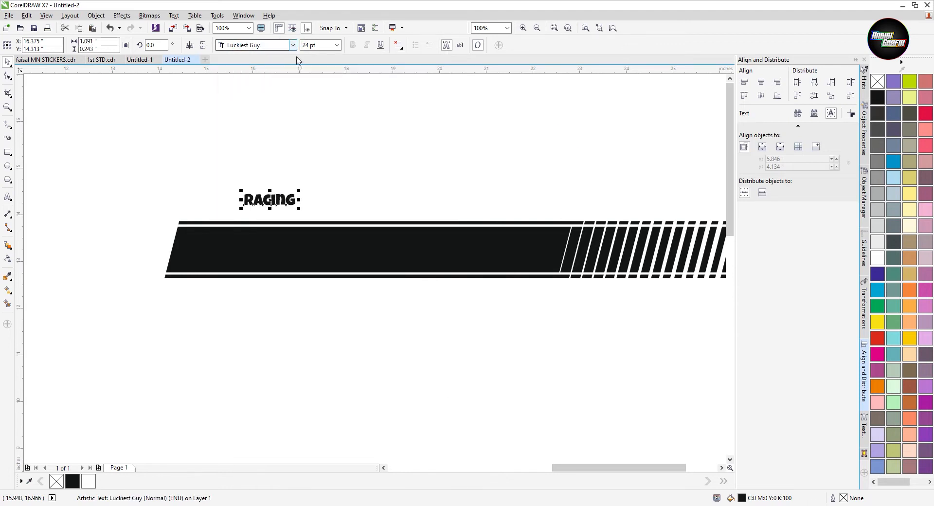
- Enlarge the "Racing" text, fill it white and place it on the solid part of the black bar
drag(299, 210, 432, 208)
click(878, 258)
scroll(392, 252, up, 1)
click(448, 152)
scroll(261, 256, down, 1)
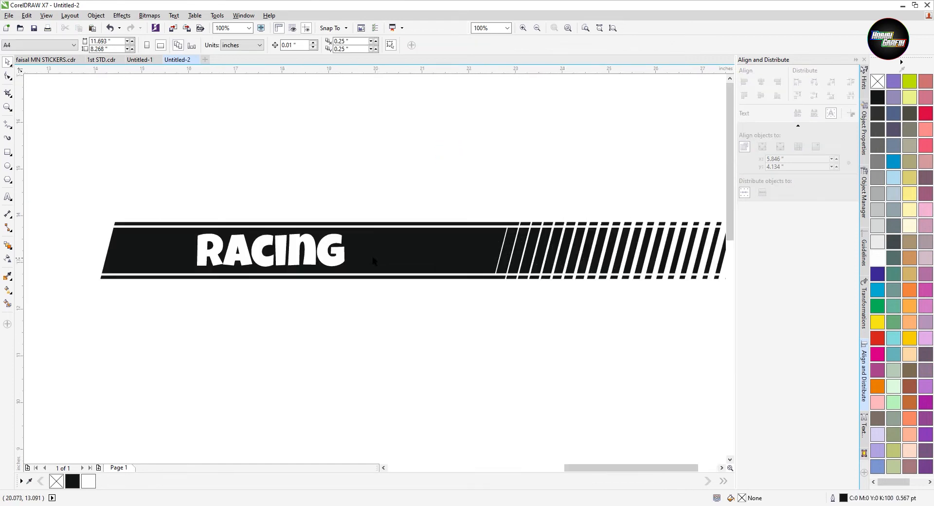
scroll(217, 248, up, 1)
drag(214, 247, 235, 247)
key(Escape)
- Draw a white square about 0.327 in wide beside the "Racing" text and place a copy of it farther left
scroll(309, 270, down, 1)
scroll(236, 258, up, 1)
scroll(155, 219, up, 1)
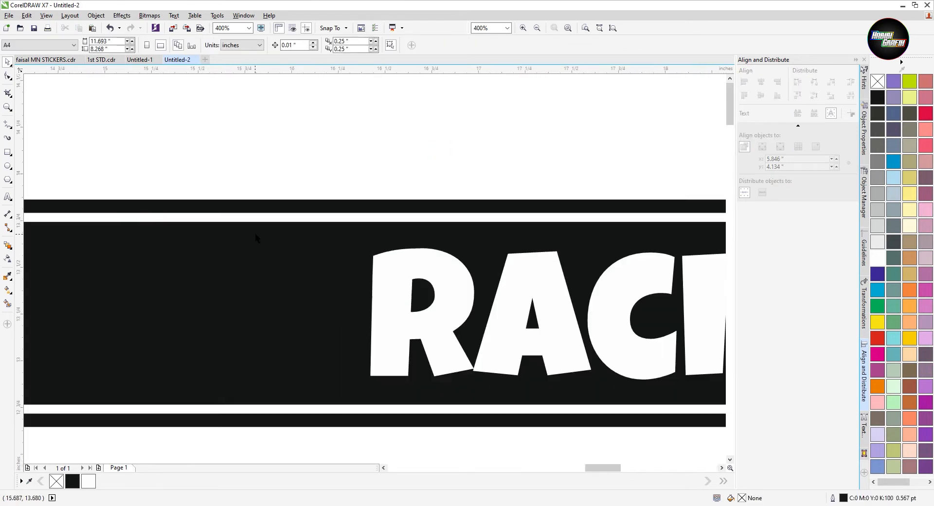
click(45, 152)
scroll(289, 341, up, 1)
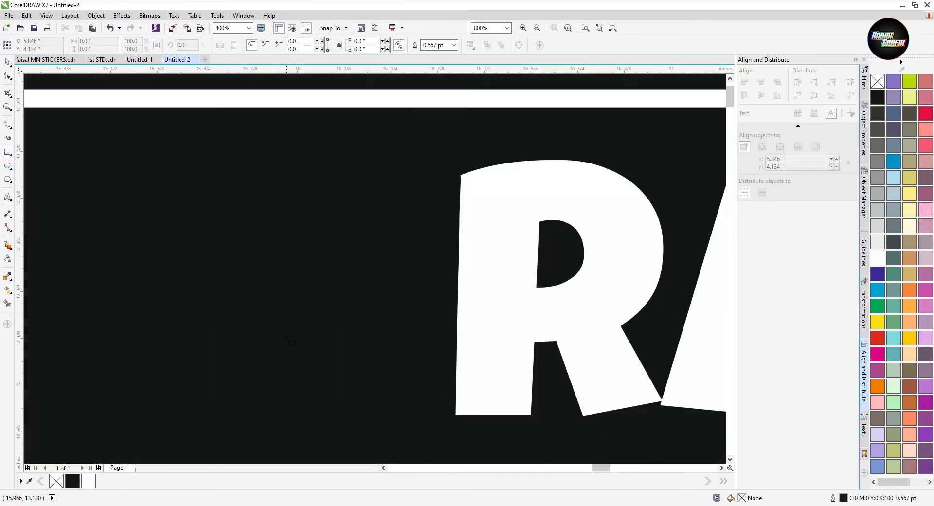
drag(346, 173, 367, 213)
drag(423, 294, 469, 295)
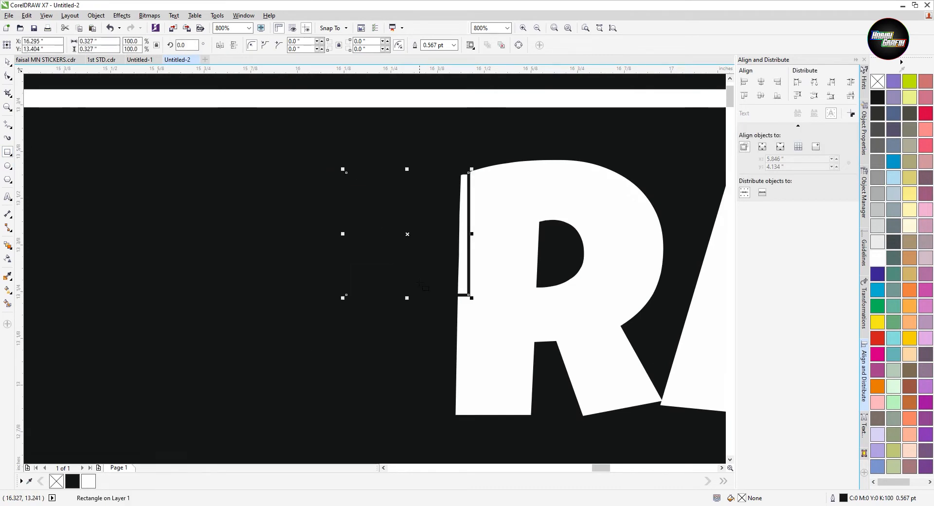
click(877, 258)
scroll(618, 223, down, 1)
drag(299, 233, 298, 233)
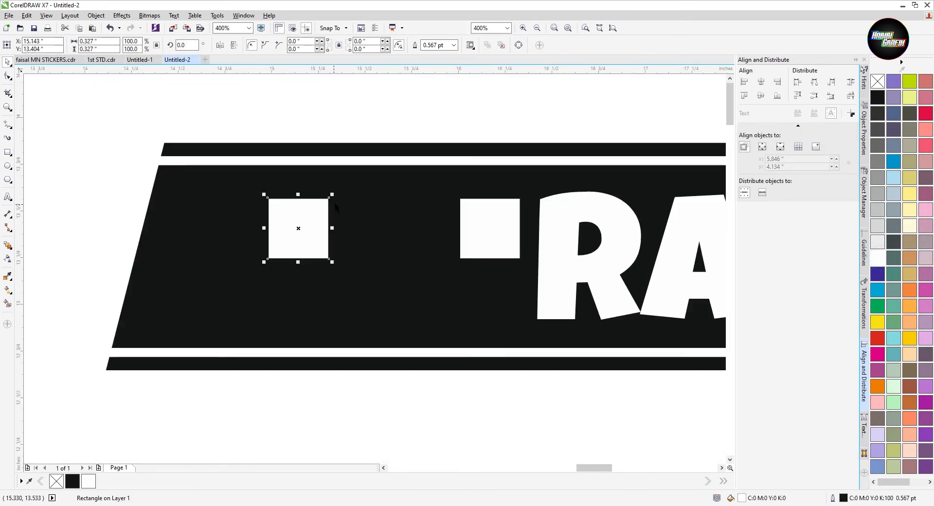
- Shrink the left square and blend it with the larger one, leaving a single intermediate square
drag(314, 201, 511, 239)
click(8, 245)
text(2)
key(Return)
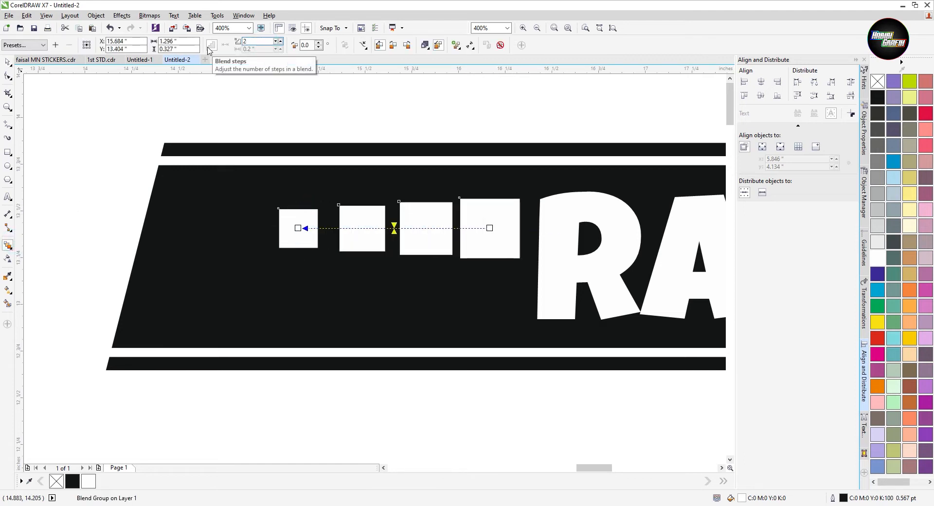
click(280, 48)
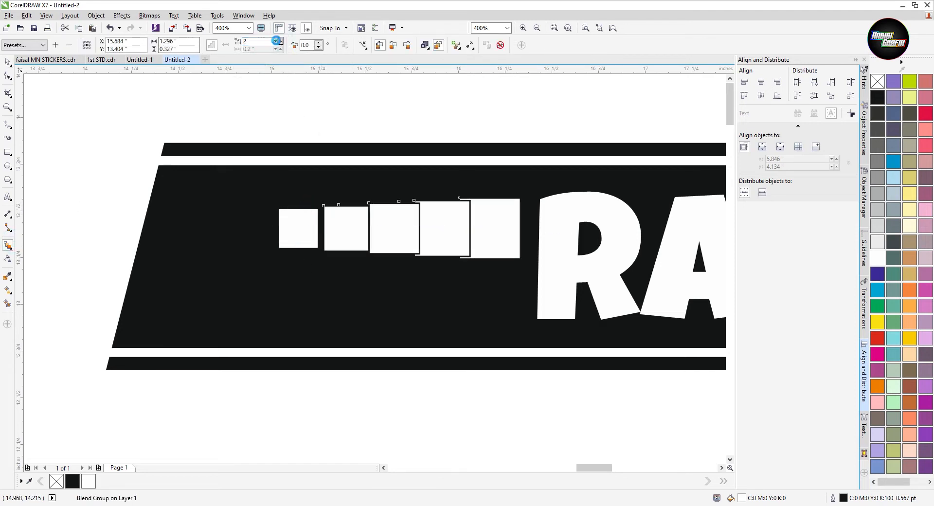
- Break the squares' blend apart and weld the three squares into one object
key(space)
key(ctrl+k)
click(270, 45)
- Duplicate the row of squares below itself and offset the copy to the left in a checkered arrangement
drag(394, 215, 394, 282)
right_click(395, 282)
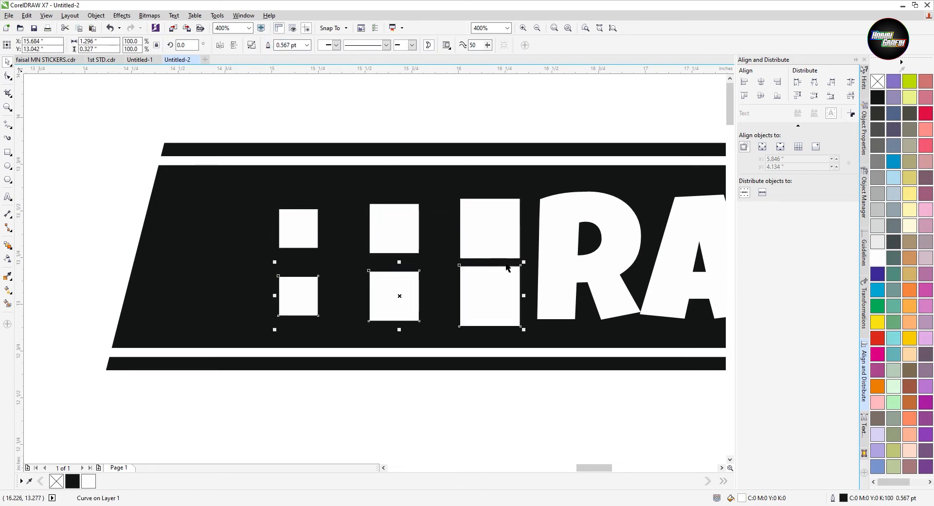
drag(452, 277, 451, 281)
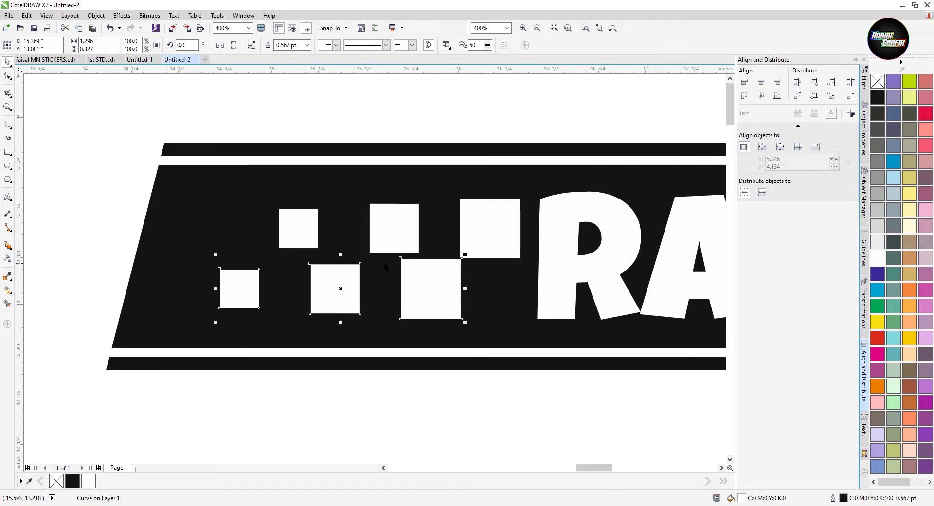
- Scale both rows of squares down to about 1.14 by 0.46 in, group them and fill them red
shift+click(496, 199)
drag(523, 196, 500, 244)
scroll(112, 174, down, 2)
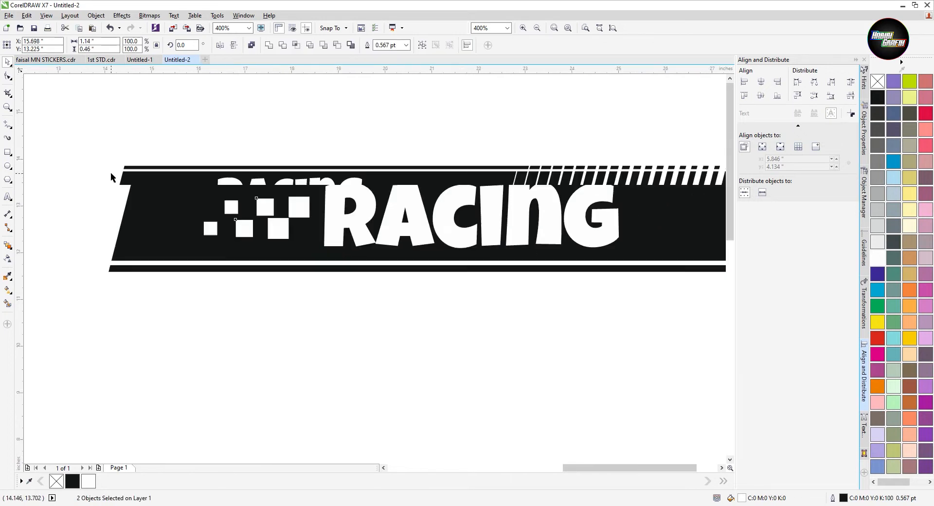
scroll(158, 173, up, 1)
key(ctrl+g)
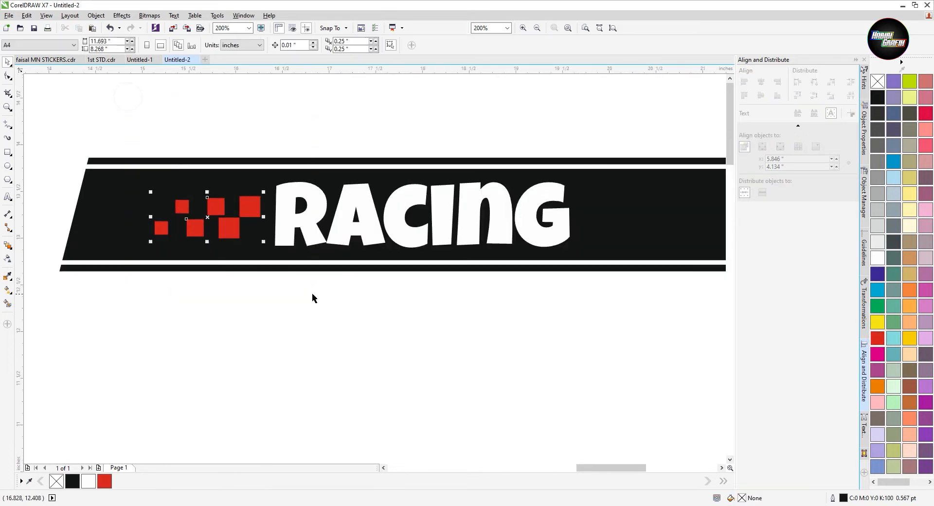
- Place a horizontally mirrored copy of the red checkered squares on the other side of the "Racing" text
scroll(162, 210, down, 1)
drag(190, 210, 361, 209)
click(355, 129)
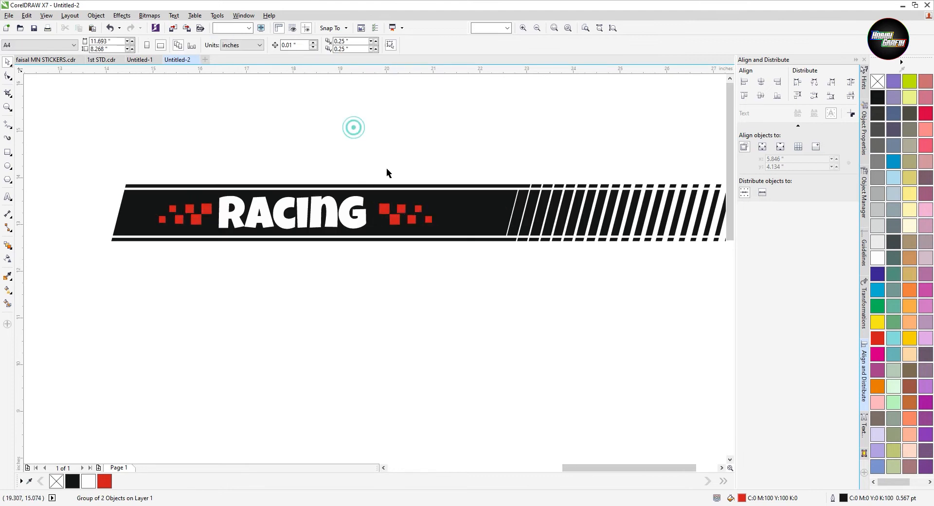
- Group the striped bar, the "Racing" text and both red checkered patterns
scroll(316, 177, down, 1)
drag(146, 143, 660, 312)
click(554, 27)
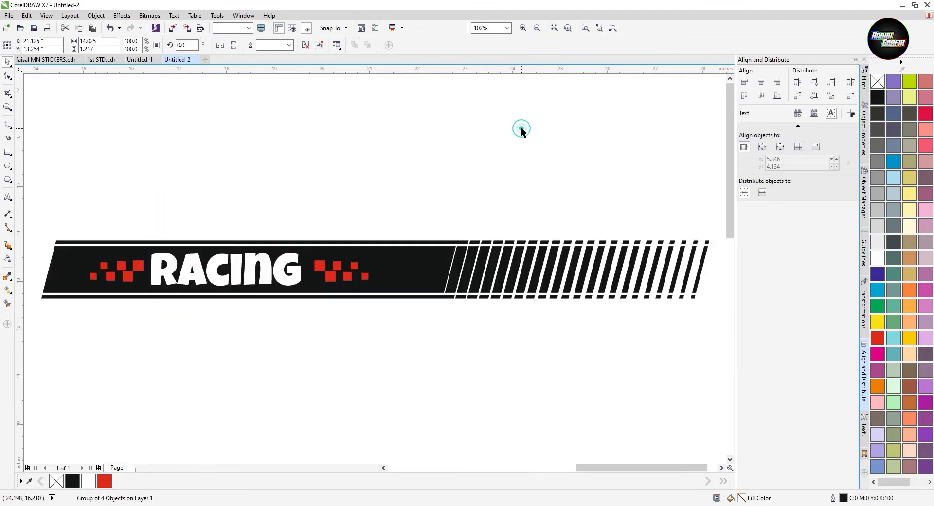
click(522, 128)
- Draw an upright rectangle about 0.917 by 1.391 in below the racing banner
click(8, 152)
scroll(393, 194, down, 1)
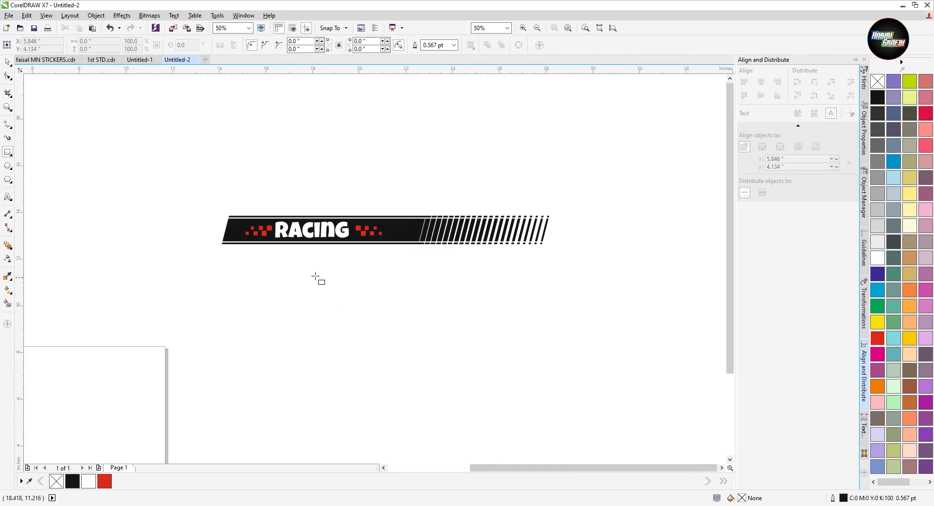
scroll(315, 276, up, 2)
drag(305, 260, 315, 292)
drag(367, 344, 386, 345)
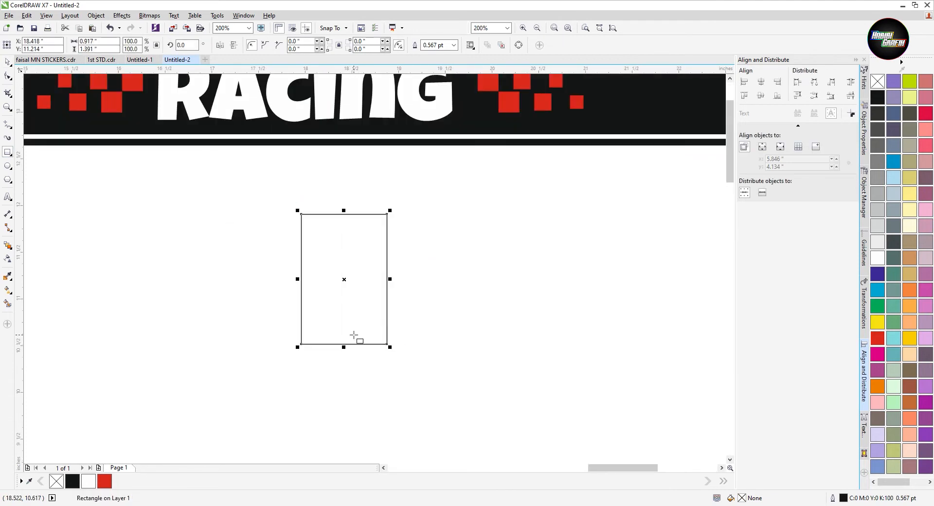
- Place a copy of the upright rectangle beside it on the left and narrow the copy
key(space)
scroll(430, 284, down, 1)
scroll(342, 281, up, 1)
drag(419, 274, 317, 276)
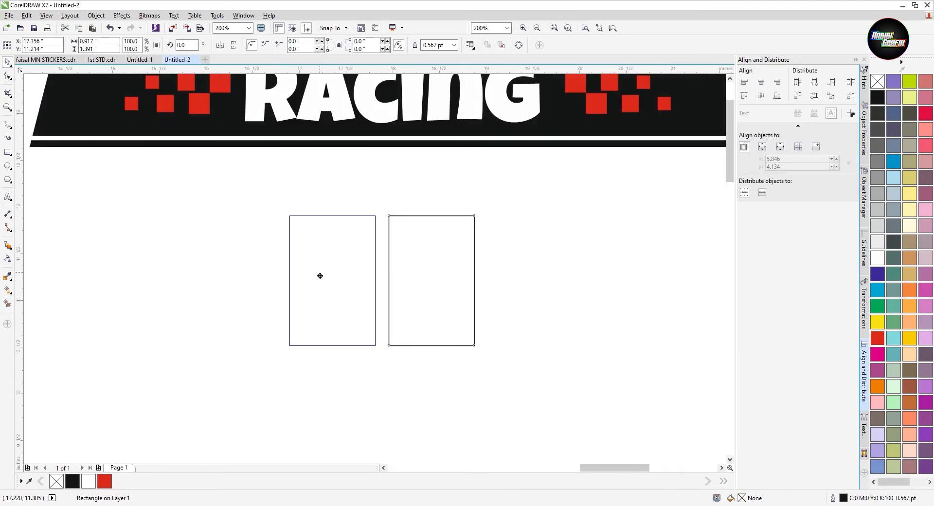
scroll(320, 276, up, 1)
drag(256, 286, 278, 285)
- Place another copy of the rectangle further left and make it the narrowest of the three
drag(352, 267, 229, 265)
scroll(158, 291, up, 1)
drag(162, 275, 165, 275)
drag(290, 261, 319, 259)
- Distribute the three upright rectangles with equal horizontal spacing
scroll(292, 254, down, 1)
shift+click(386, 251)
shift+click(541, 240)
click(852, 82)
click(120, 293)
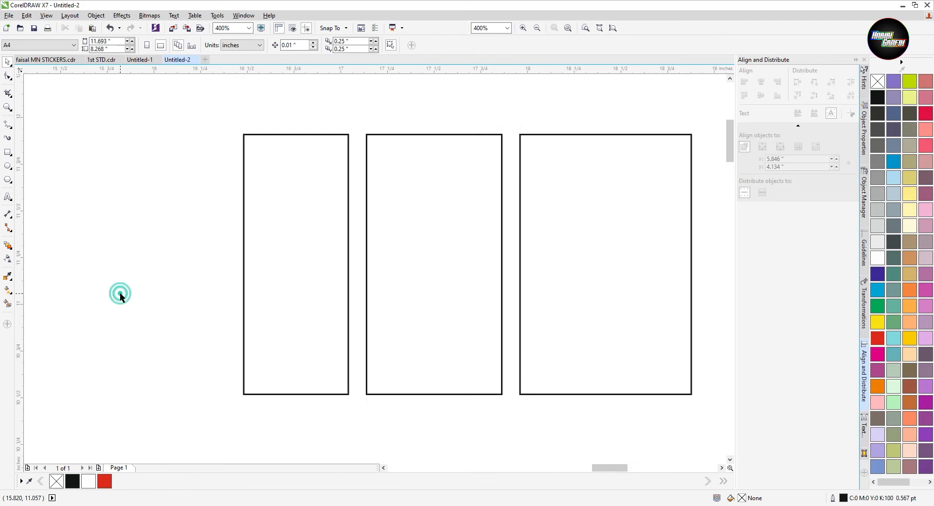
- Raise the tops of the middle and narrowest rectangles in steps so the narrowest one stands tallest
scroll(119, 293, down, 1)
click(157, 306)
scroll(194, 263, up, 1)
shift+click(95, 278)
drag(129, 264, 142, 239)
click(244, 206)
scroll(244, 209, down, 1)
scroll(224, 259, up, 1)
click(215, 254)
drag(203, 248, 206, 222)
click(219, 185)
- Draw a long thin horizontal bar about 12.271 by 0.198 in on top of the tallest rectangle
scroll(129, 235, down, 1)
click(7, 152)
drag(139, 213, 599, 230)
scroll(399, 297, down, 2)
key(space)
drag(388, 261, 561, 252)
scroll(300, 265, up, 2)
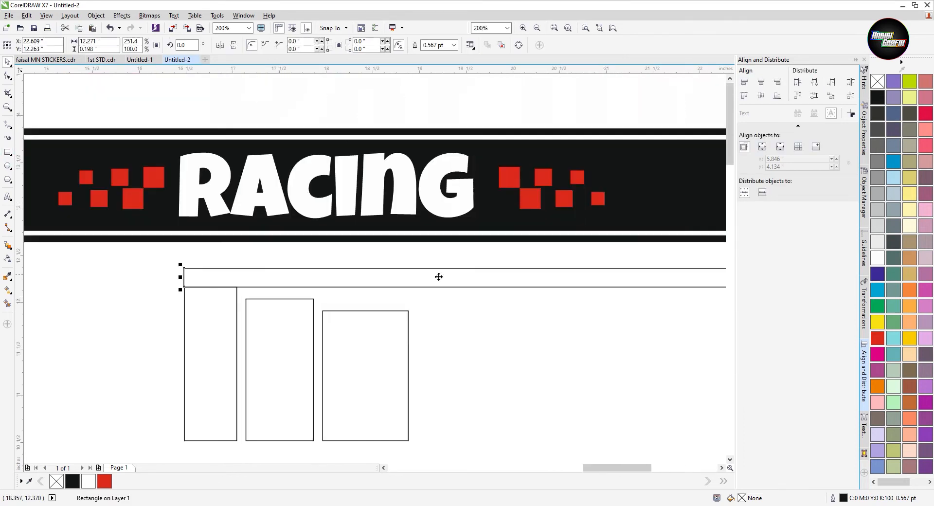
- Left-align the long bar with the tallest rectangle and place a copy of it on top of the widest rectangle
scroll(311, 278, up, 1)
shift+click(228, 289)
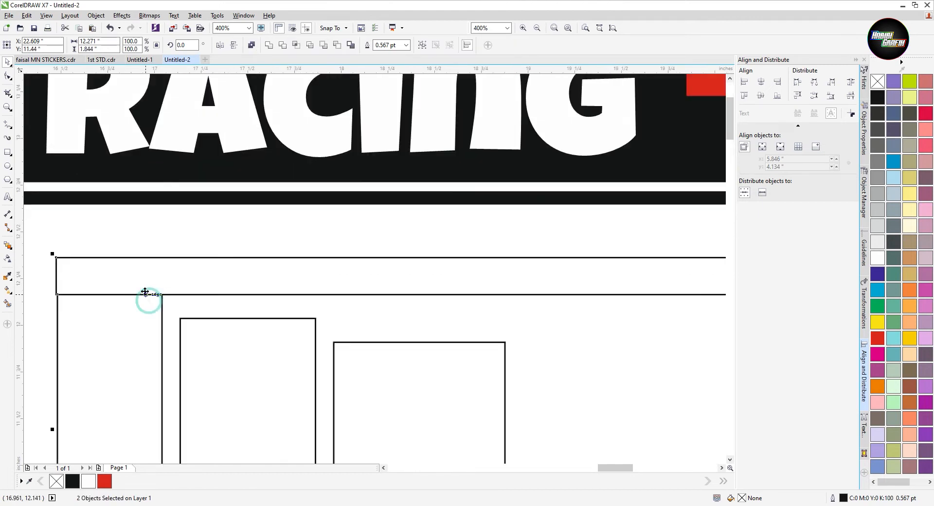
scroll(144, 288, down, 1)
mouse_move(182, 279)
mouse_down()
mouse_move(350, 291)
mouse_move(321, 304)
mouse_move(315, 323)
mouse_move(248, 281)
mouse_move(182, 277)
mouse_move(181, 268)
mouse_up()
click(744, 82)
click(474, 350)
scroll(248, 301, up, 1)
scroll(238, 291, down, 1)
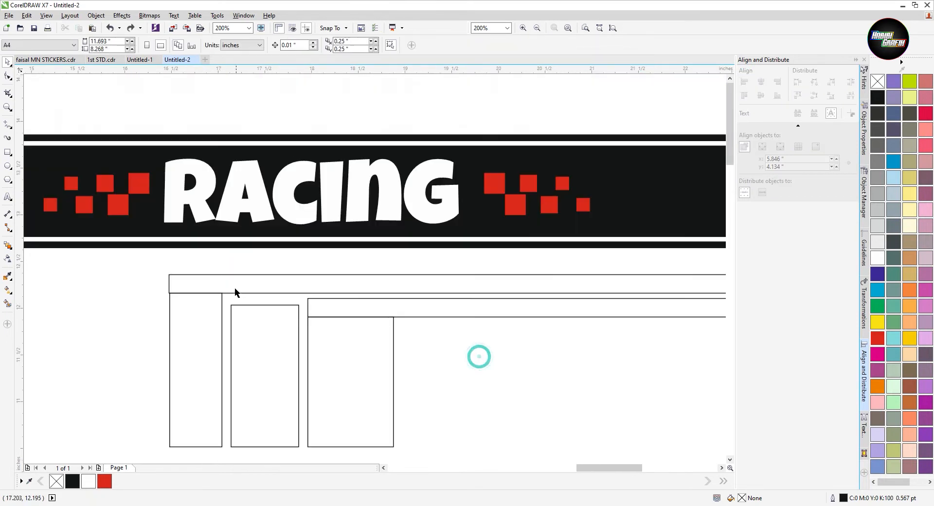
- Move the upper bar onto the middle rectangle and place a copy of it above
scroll(86, 273, up, 1)
drag(100, 280, 225, 286)
click(288, 322)
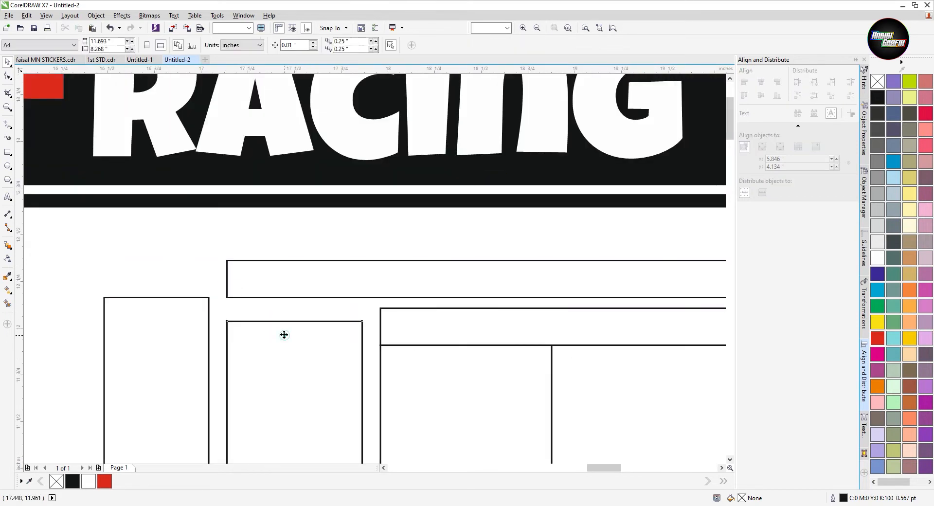
scroll(292, 321, up, 1)
drag(307, 282, 342, 227)
scroll(319, 281, down, 2)
click(255, 293)
scroll(281, 266, up, 1)
right_click(342, 227)
- Move the copied bar to the tallest rectangle, align their left edges and fit the two together vertically
drag(284, 227, 162, 234)
shift+click(167, 304)
key(l)
click(185, 310)
click(200, 294)
drag(217, 290, 217, 246)
- Move the whole set of rectangles and bars down and to the left, further below the racing banner
scroll(216, 248, down, 2)
click(131, 324)
scroll(130, 324, down, 2)
drag(384, 256, 384, 257)
scroll(144, 283, up, 2)
drag(181, 287, 100, 394)
- Weld each of the three upright rectangles to its horizontal bar, forming three nested L-shaped outlines
click(555, 28)
click(190, 287)
scroll(115, 249, up, 2)
click(226, 297)
shift+click(242, 254)
click(270, 46)
scroll(406, 283, down, 1)
click(234, 283)
shift+click(282, 246)
click(269, 45)
click(167, 253)
shift+click(192, 220)
click(269, 45)
click(177, 178)
- Place a vertical guideline near the right ends of the three L-shaped outlines
scroll(177, 177, down, 2)
drag(112, 176, 556, 320)
click(555, 28)
scroll(699, 261, up, 2)
key(F10)
click(675, 248)
drag(674, 249, 399, 248)
scroll(397, 225, up, 3)
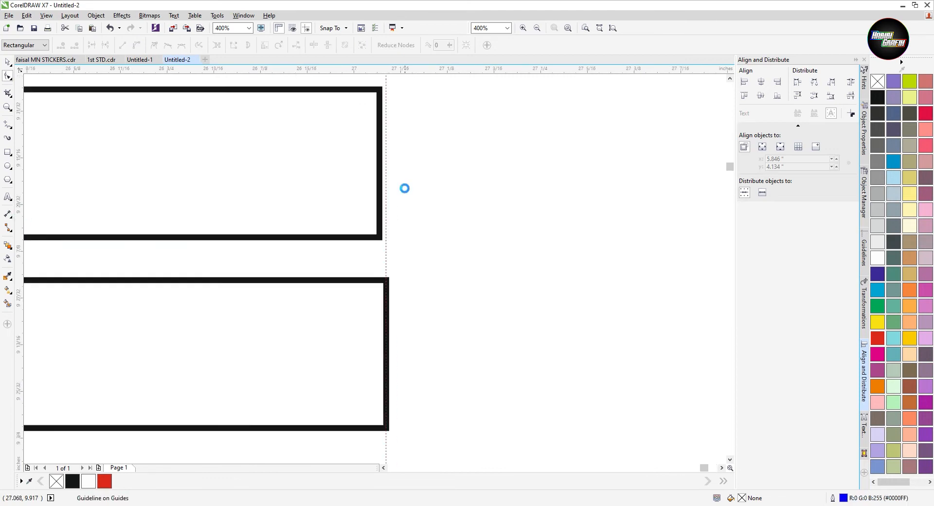
- Move the end nodes of the L-shaped outlines onto the guideline so their right ends match, and delete the guideline
drag(478, 395, 408, 396)
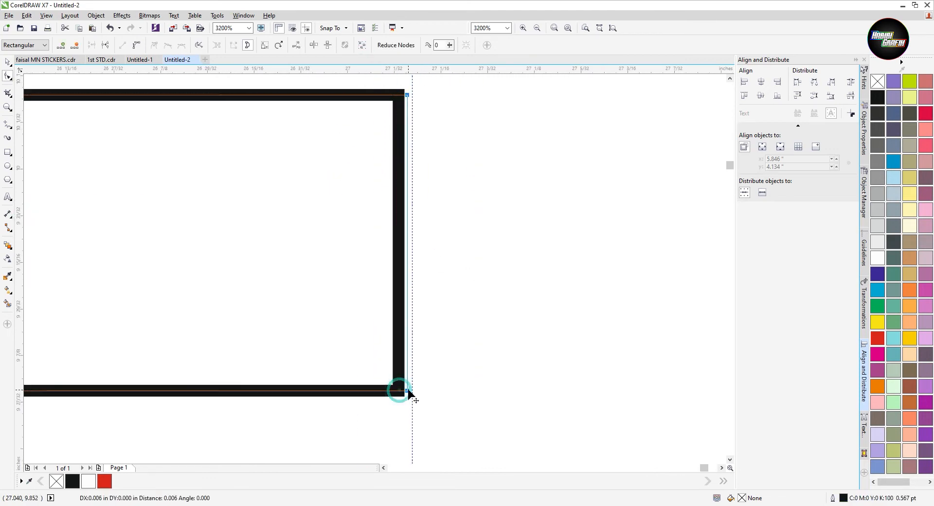
scroll(409, 340, down, 2)
scroll(432, 214, up, 1)
scroll(419, 313, up, 2)
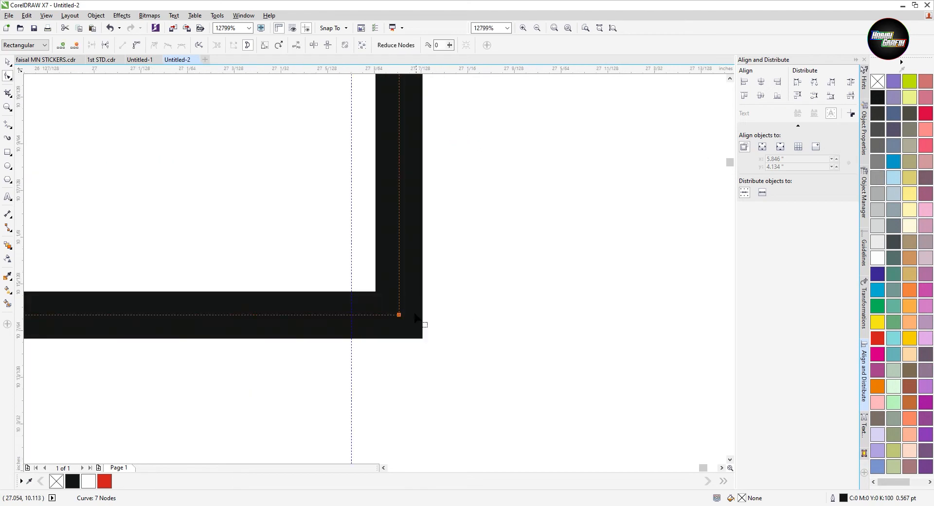
drag(351, 319, 351, 320)
key(space)
scroll(433, 260, down, 5)
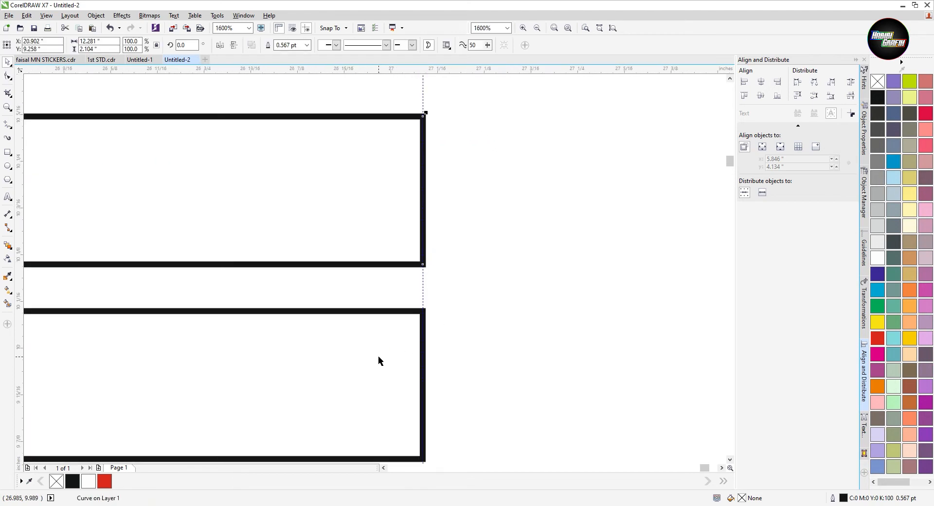
scroll(510, 265, down, 1)
click(500, 322)
key(Delete)
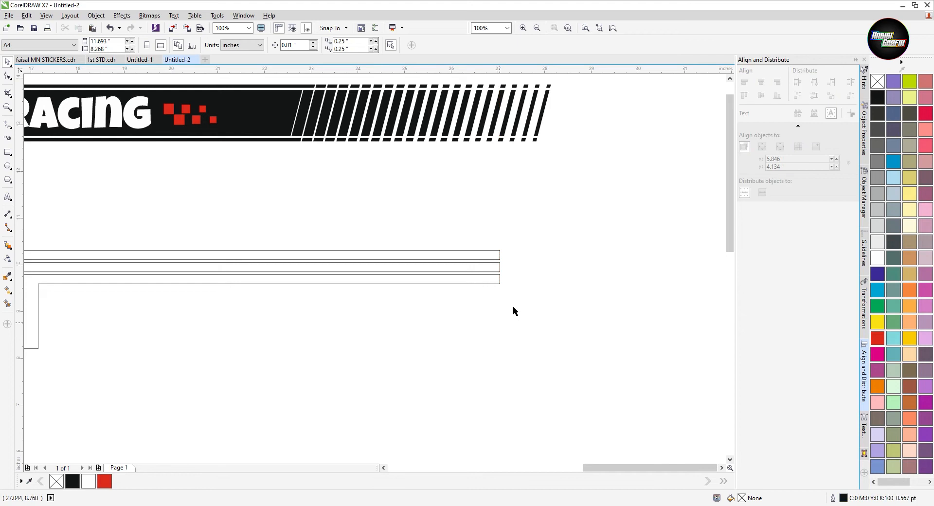
scroll(499, 322, down, 1)
scroll(315, 274, up, 1)
click(286, 271)
key(F10)
scroll(256, 282, up, 1)
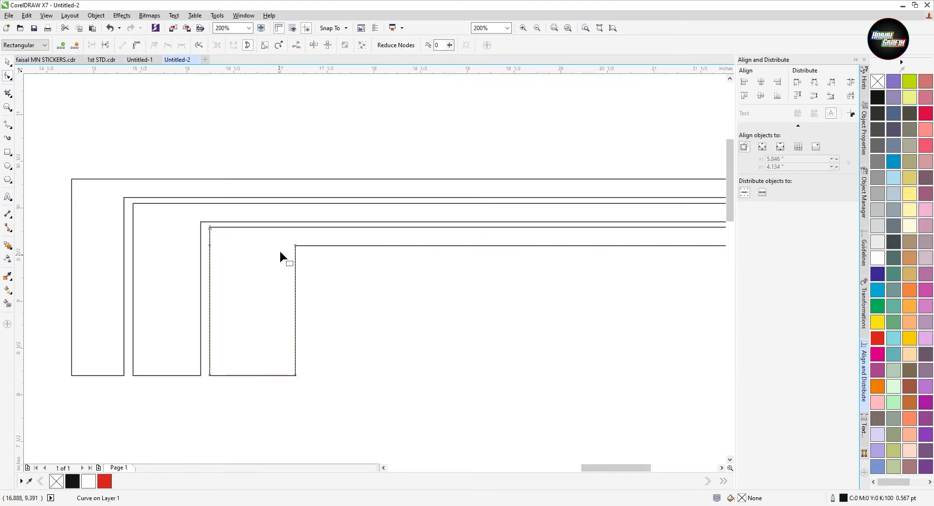
key(space)
scroll(175, 273, down, 2)
key(Escape)
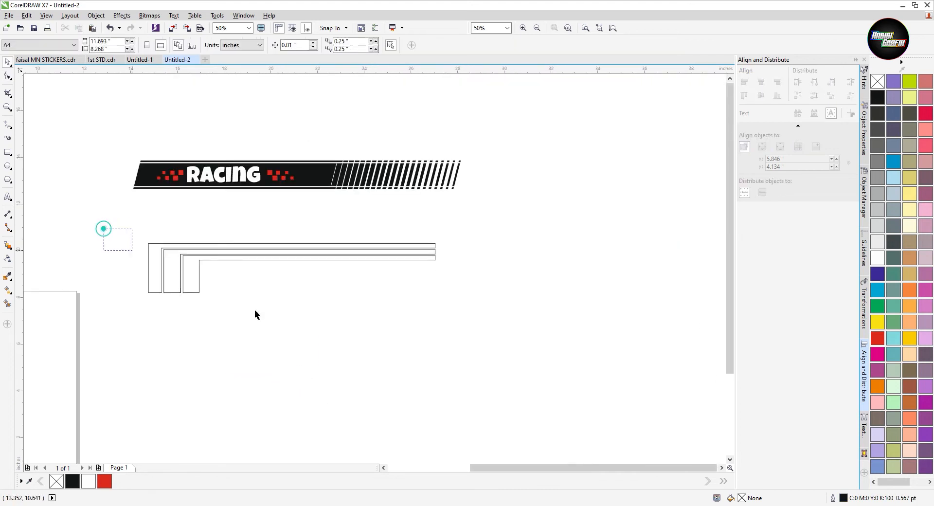
- Skew all three L-shaped outlines horizontally so they slant like the racing banner
drag(556, 382, 557, 383)
click(323, 250)
drag(291, 296, 277, 295)
- Fill the innermost L-shape black, the middle one red and the outer one yellow, and remove their outlines
scroll(212, 267, up, 1)
click(259, 252)
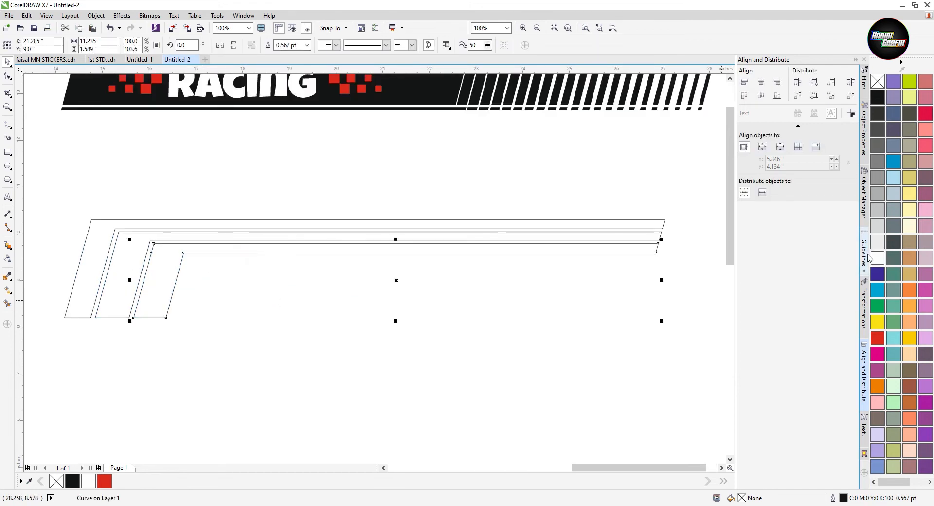
click(885, 92)
click(876, 343)
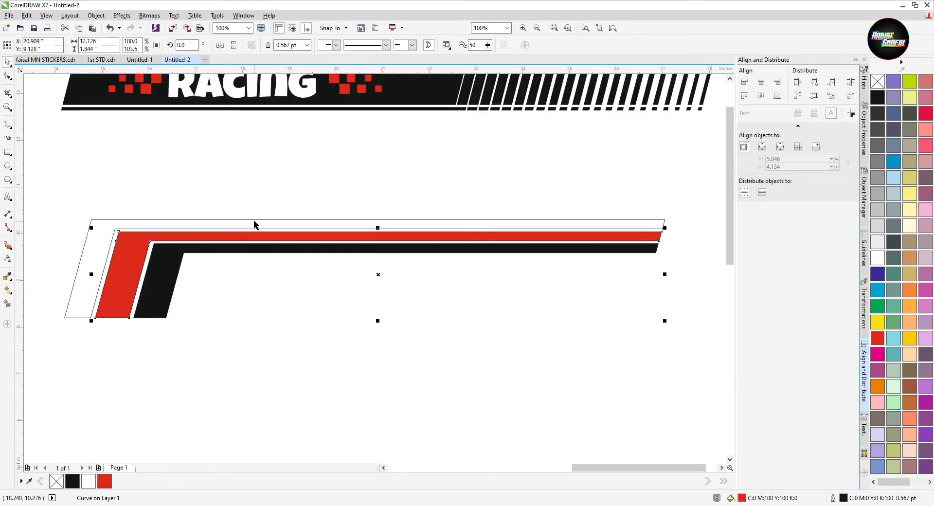
click(909, 337)
scroll(256, 198, down, 1)
drag(97, 181, 470, 263)
click(225, 233)
- Draw a rectangle about 0.346 by 0.646 in beneath the black band's inner corner and skew it to match the slant
scroll(234, 231, up, 2)
scroll(115, 227, up, 2)
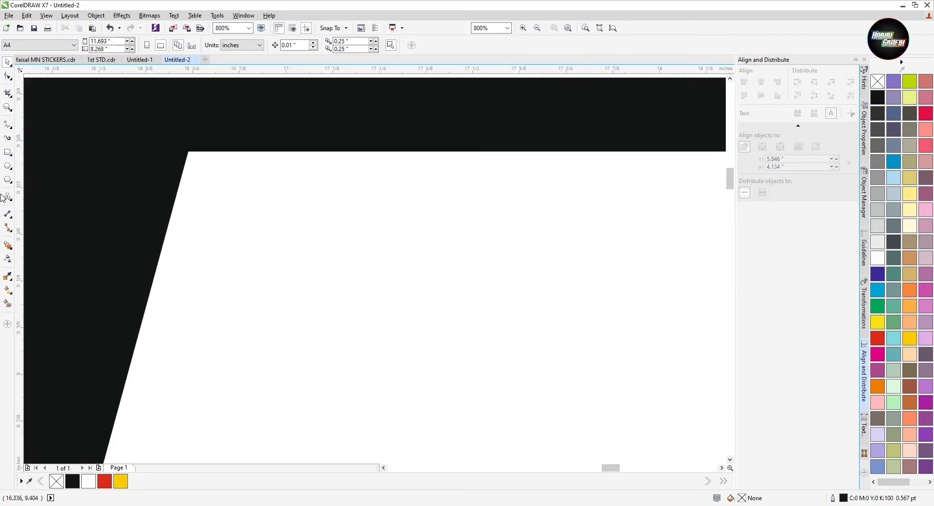
key(F6)
scroll(214, 187, down, 3)
scroll(217, 203, up, 2)
mouse_move(225, 196)
mouse_down()
mouse_move(248, 317)
mouse_move(207, 312)
mouse_up()
drag(251, 256, 281, 262)
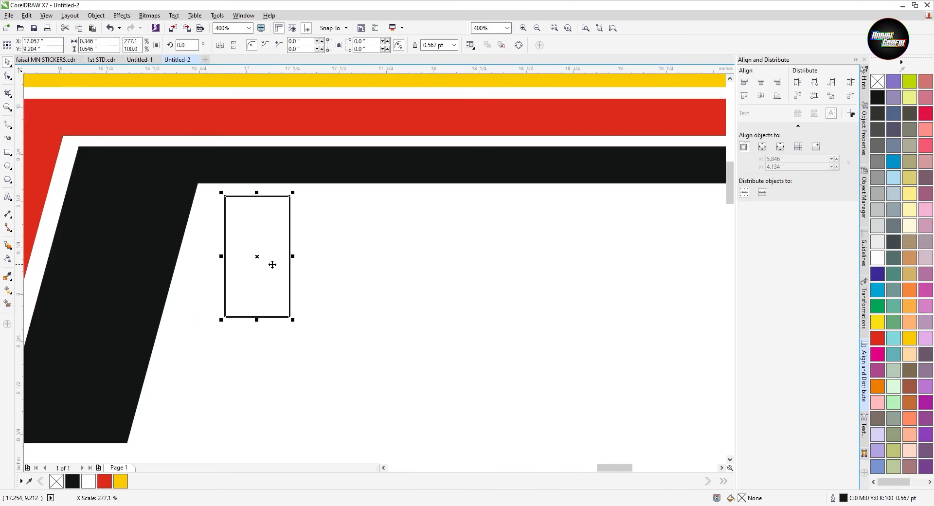
drag(224, 317, 225, 317)
- Place a copy of the slanted rectangle under the bands' right end and narrow it to a thin slanted bar
scroll(141, 296, down, 3)
drag(151, 294, 364, 294)
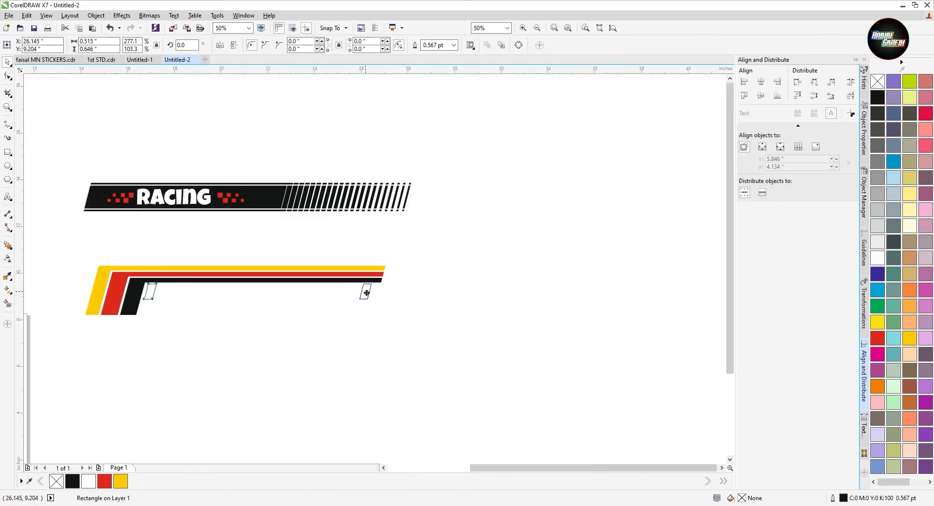
scroll(375, 295, up, 5)
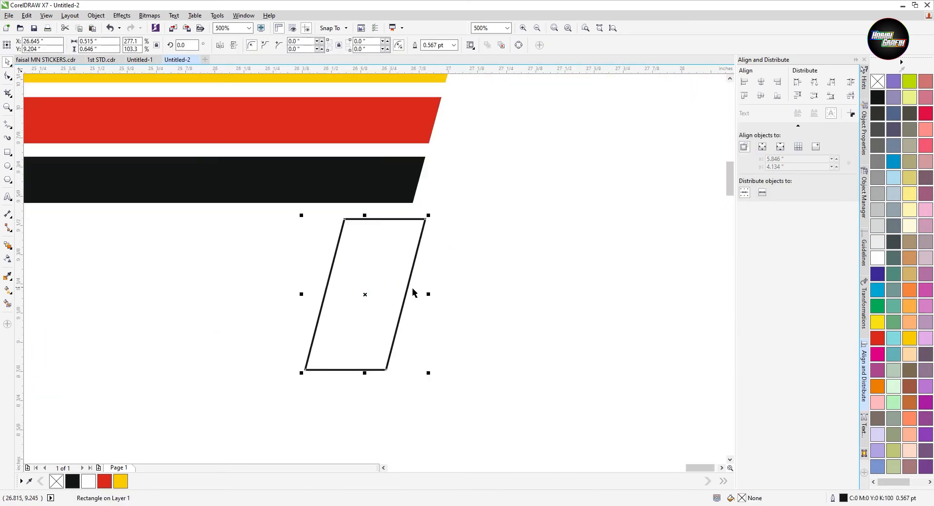
key(F10)
drag(502, 181, 360, 389)
drag(388, 369, 336, 360)
- Align the thin slanted bar's right edge with the right end of the black L-shape
key(space)
shift+click(404, 200)
key(r)
click(463, 279)
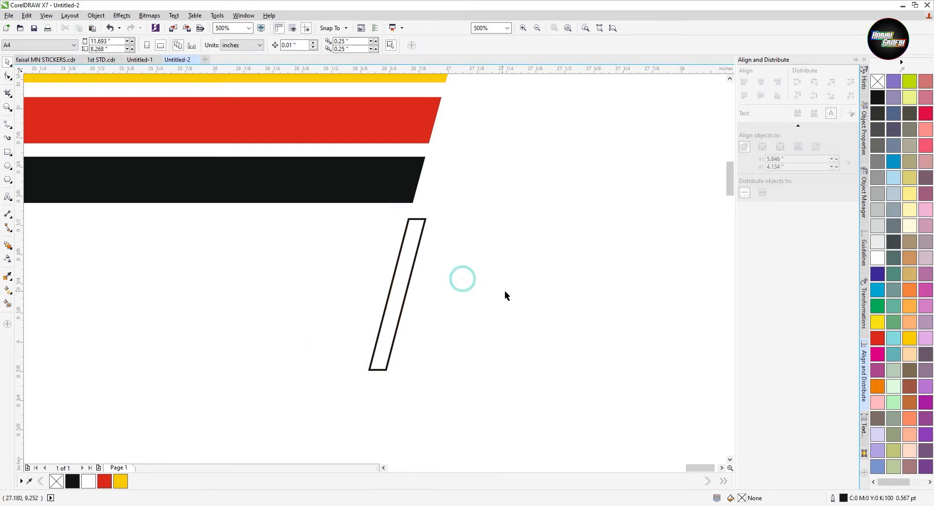
- Fill the wide and thin slanted bars black and remove their outlines
scroll(472, 278, down, 4)
click(99, 275)
shift+click(684, 281)
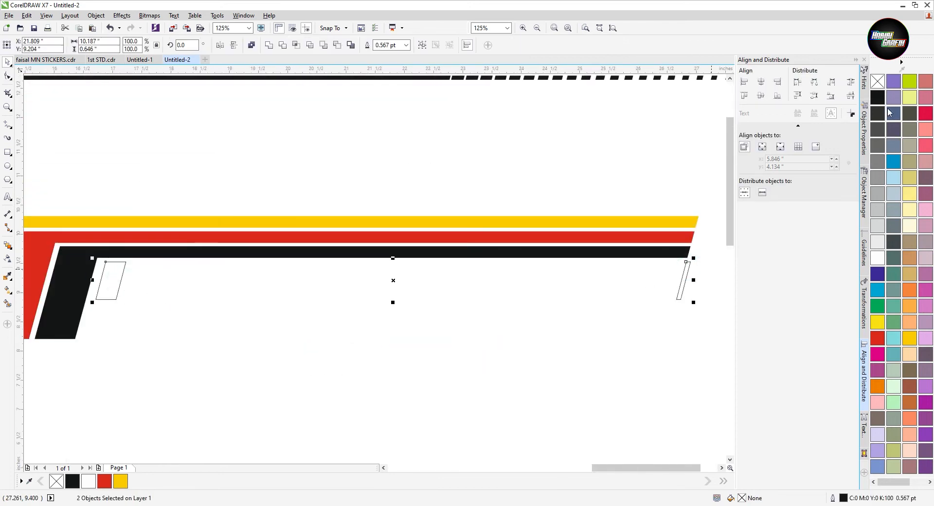
click(878, 97)
key(Escape)
- Blend the wide slanted bar into the thin one with 27 steps along the underside of the black band
click(8, 245)
drag(110, 279, 684, 281)
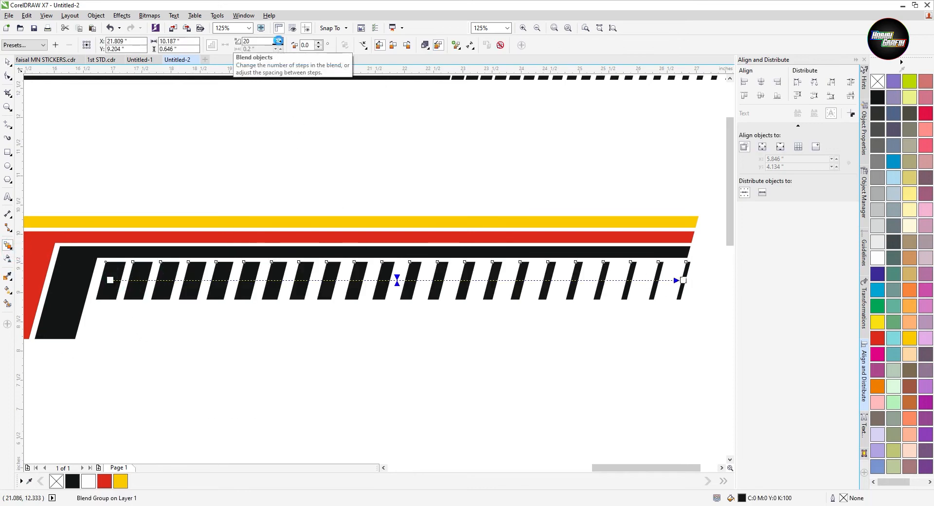
double_click(279, 40)
click(280, 41)
click(280, 40)
click(279, 41)
click(280, 41)
click(280, 40)
key(space)
scroll(364, 208, down, 1)
scroll(364, 206, down, 1)
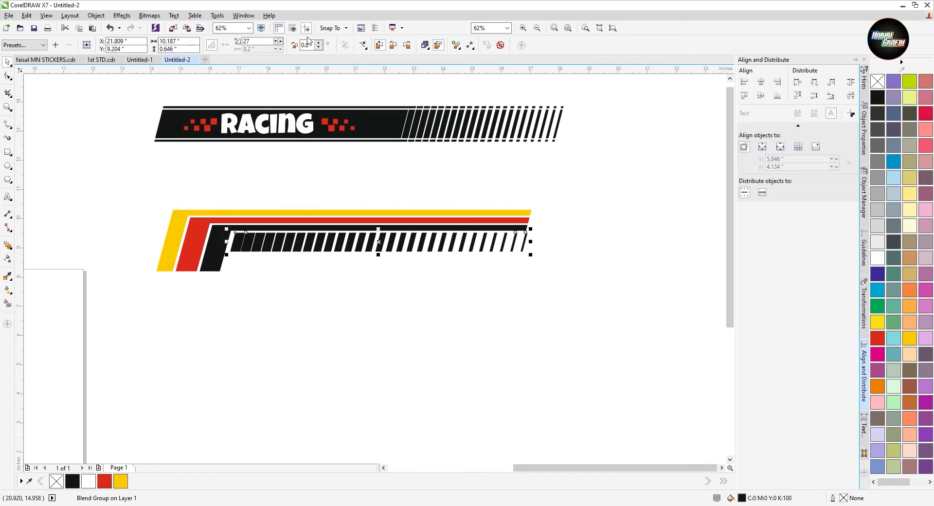
key(Escape)
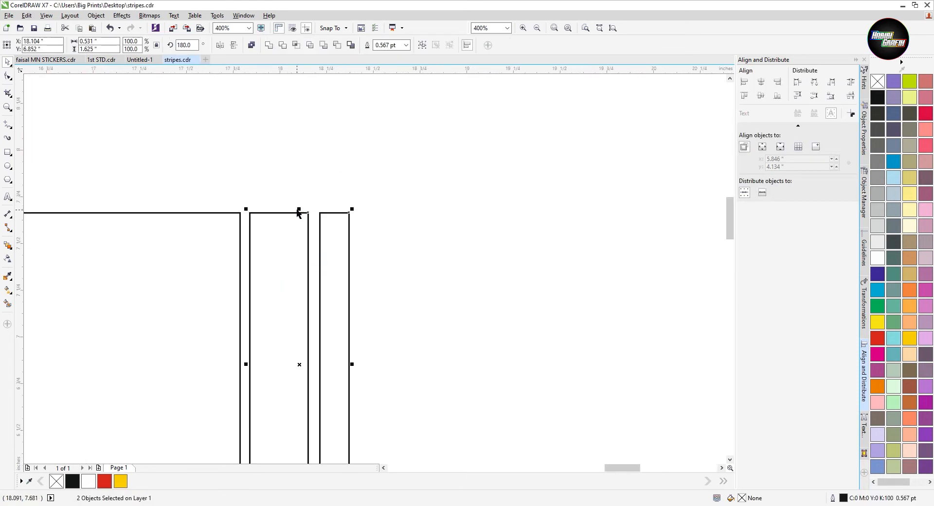
drag(298, 208, 298, 193)
click(332, 197)
key(ctrl+z)
- Stretch the wider vertical bar to about 2.16 in tall, extending it above and below the large rectangle
click(279, 212)
scroll(281, 161, down, 2)
click(324, 194)
- Place a copy of the wide bar flattened to 0.141 in high on top of the narrow bar, aligned with its left edge
drag(281, 160, 317, 177)
right_click(317, 177)
scroll(317, 177, up, 1)
drag(317, 142, 281, 163)
scroll(279, 177, up, 2)
shift+click(276, 177)
key(l)
click(363, 223)
scroll(141, 225, down, 1)
click(236, 173)
scroll(173, 184, down, 1)
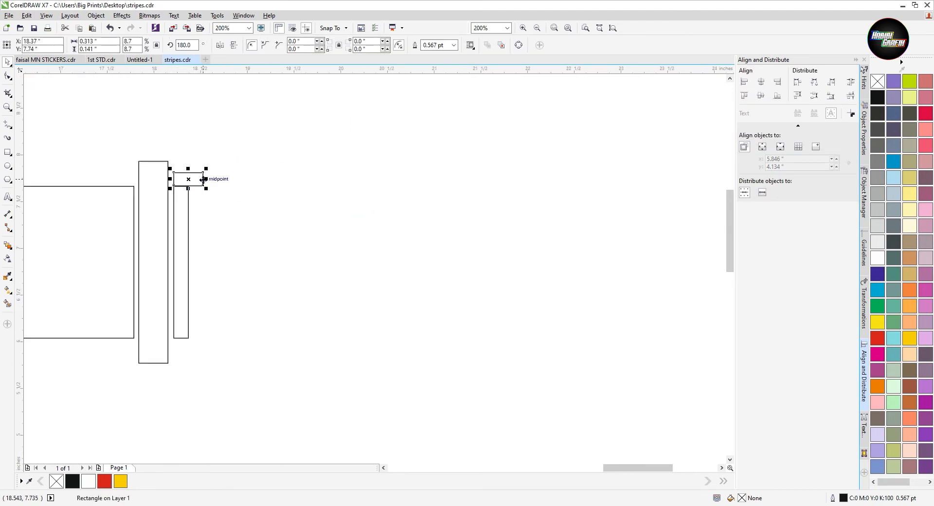
- Stretch the small flat rectangle rightwards into a long thin bar about 8.4 in long
scroll(204, 179, down, 1)
drag(204, 183, 531, 193)
click(363, 225)
- Place a copy of the long thin bar below the large rectangle, aligned with the wide vertical bar's lower right corner
drag(255, 237, 403, 248)
drag(375, 197, 119, 313)
right_click(119, 314)
shift+click(316, 288)
scroll(326, 299, left, 3)
click(184, 288)
click(245, 254)
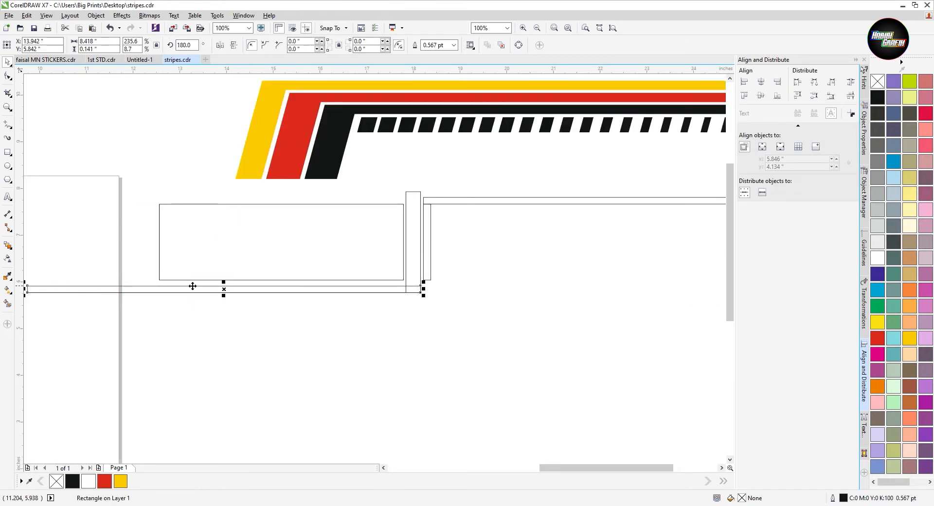
- Shorten the lower thin bar to about 5.59 in so its left end meets the large rectangle's left edge
scroll(480, 310, down, 1)
scroll(292, 305, up, 1)
scroll(346, 299, up, 3)
drag(345, 298, 358, 309)
key(Escape)
scroll(221, 287, down, 4)
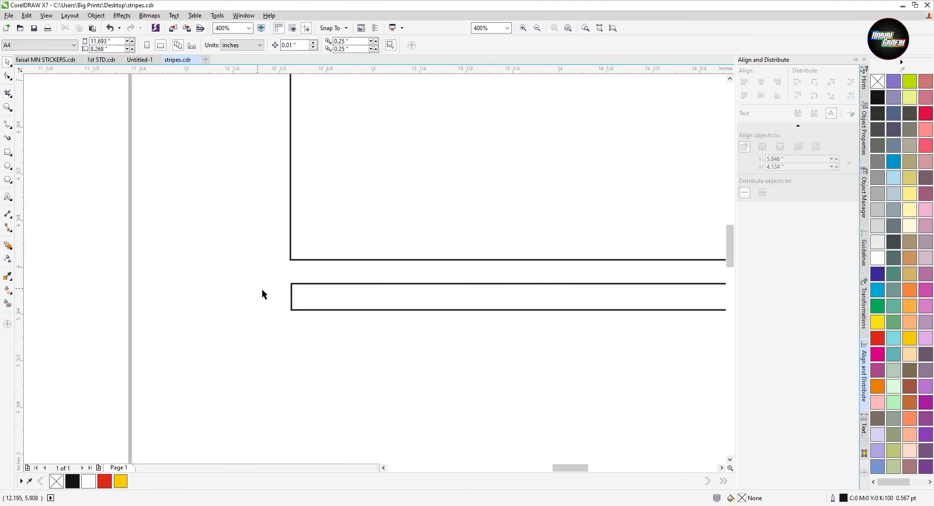
scroll(378, 220, up, 2)
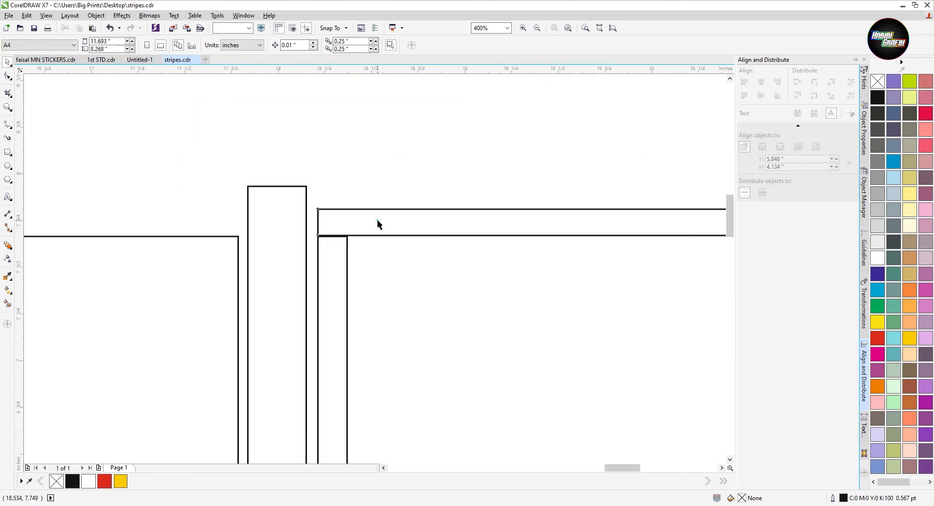
click(377, 220)
shift+click(292, 217)
key(t)
key(l)
click(372, 159)
key(ctrl+z)
key(ctrl+z)
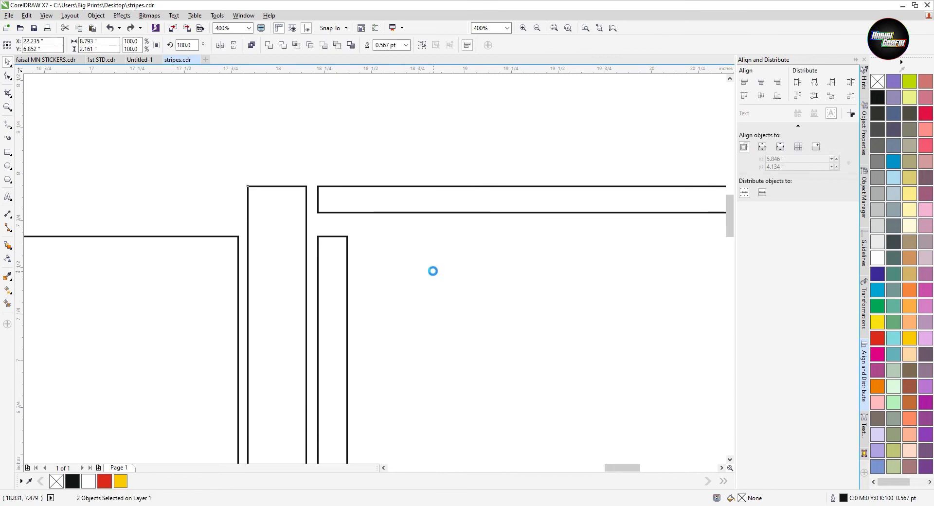
- Align the top edge of the long thin bar with the top of the narrow vertical bar
click(430, 228)
shift+click(348, 278)
drag(430, 246, 404, 223)
key(t)
click(415, 306)
- Duplicate the long thin bar and align the copy with the wide vertical bar's top and left edges
right_click(404, 223)
shift+click(291, 217)
key(t)
key(l)
click(312, 242)
scroll(312, 241, down, 3)
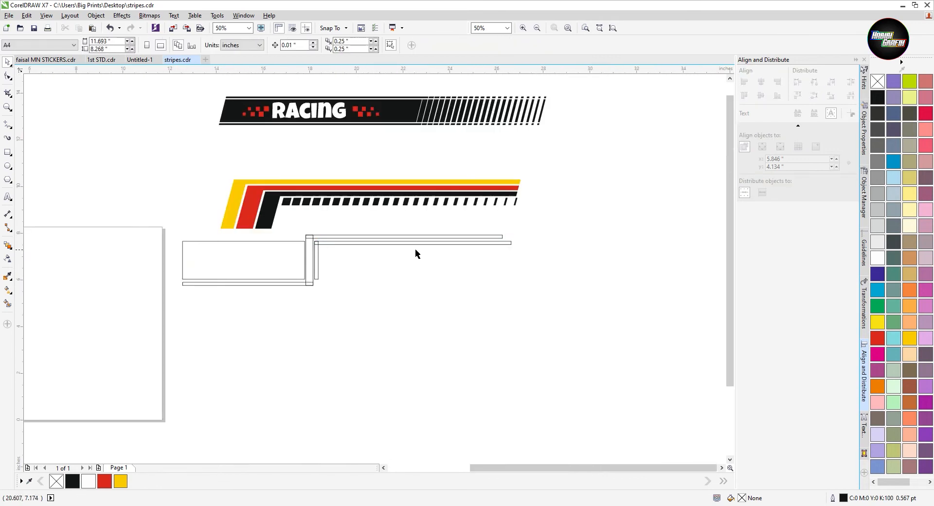
- Shorten the second long bar so its right end lines up with the upper bar's right end
scroll(511, 242, up, 3)
click(510, 243)
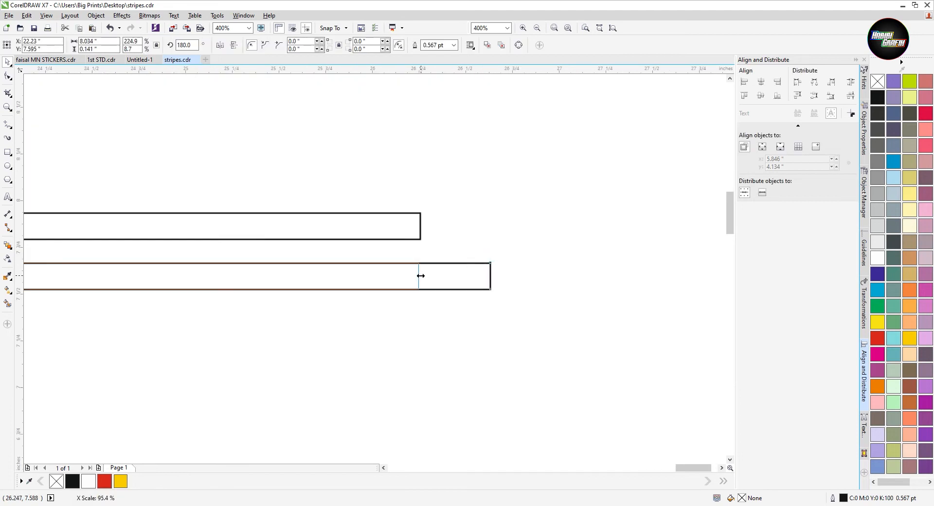
drag(421, 276, 421, 276)
click(568, 246)
scroll(568, 246, down, 3)
- Convert the bar below the large rectangle to curves and delete its top-left node so it tapers to a point
scroll(407, 271, up, 1)
click(276, 303)
scroll(46, 284, up, 1)
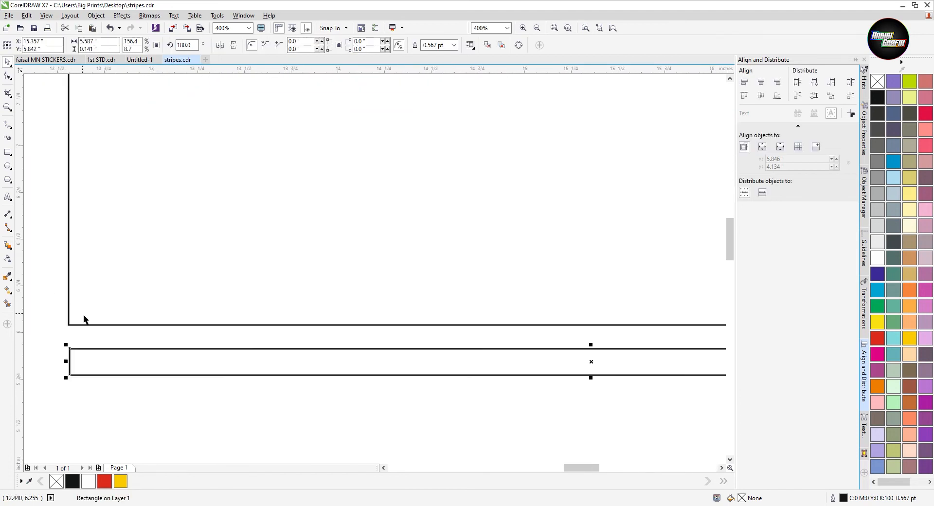
scroll(46, 285, up, 1)
key(ctrl+q)
key(F10)
double_click(70, 351)
scroll(54, 332, down, 3)
scroll(311, 295, up, 2)
key(space)
- Delete the bottom-right nodes of the two long upper bars so both taper to a point at the right end
click(416, 275)
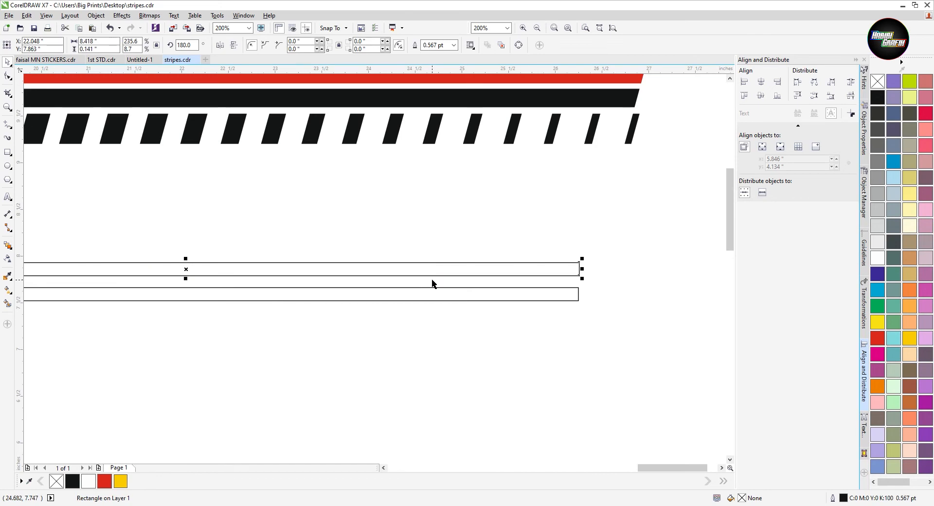
click(442, 273)
scroll(574, 284, down, 1)
click(569, 288)
scroll(574, 286, up, 2)
key(F10)
double_click(593, 294)
key(space)
scroll(582, 286, down, 2)
scroll(279, 289, up, 2)
scroll(147, 313, down, 1)
scroll(161, 284, up, 1)
- Weld the narrow bar to its taper and the wide bar to the other two tapers, and fill the wide shape red
shift+click(247, 290)
key(ctrl+w)
click(303, 208)
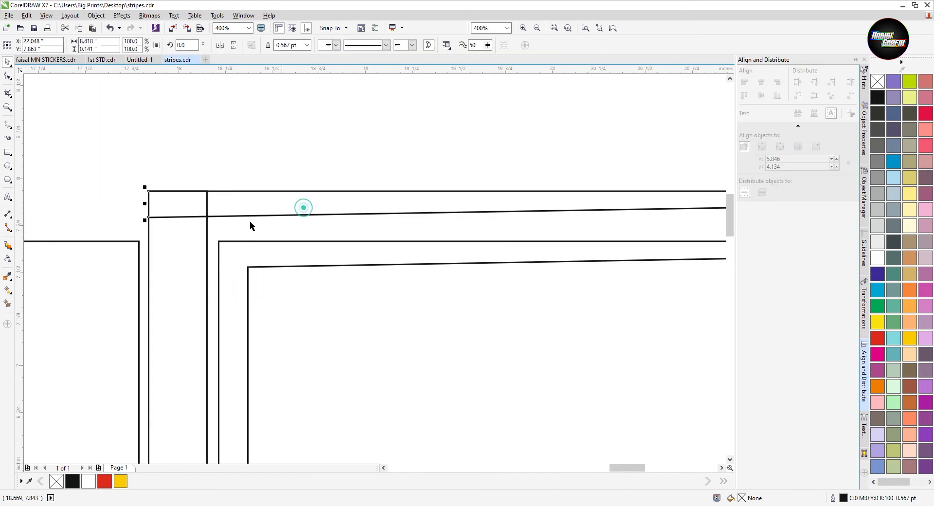
scroll(432, 313, down, 2)
scroll(396, 272, up, 1)
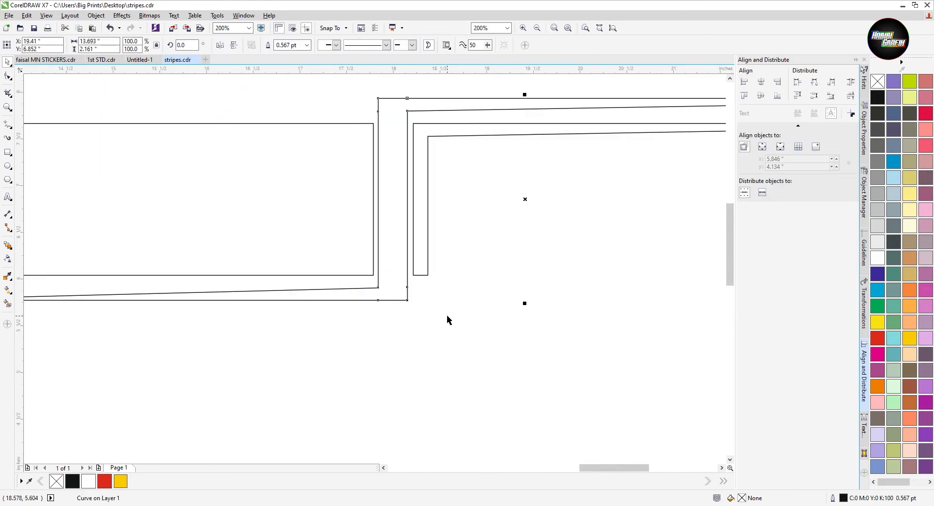
click(878, 338)
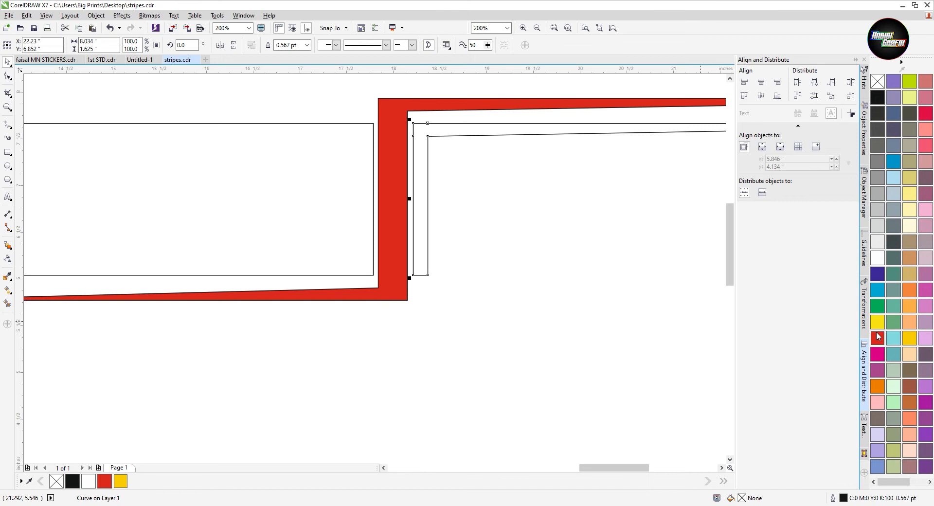
- Lengthen the narrow L-shape's vertical leg to the bottom edge of the red shape and fill it red
scroll(426, 314, up, 2)
double_click(412, 142)
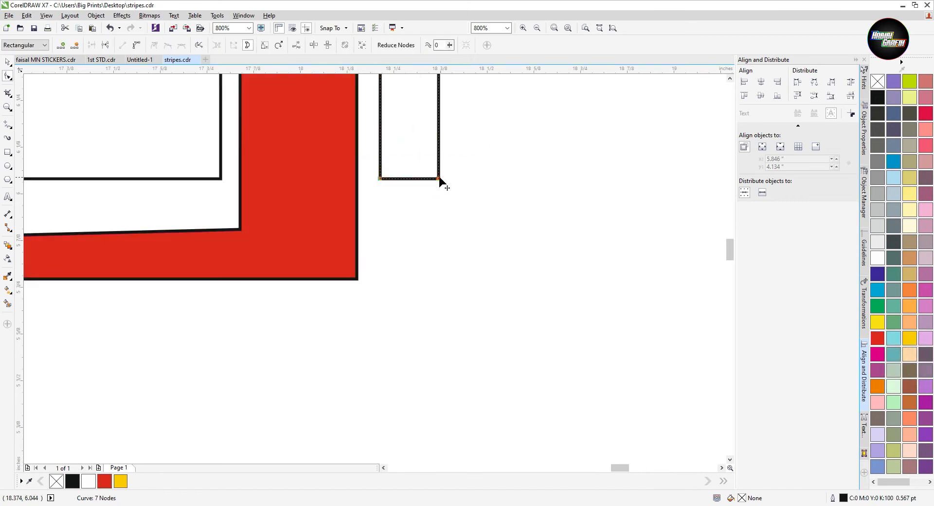
drag(432, 279, 432, 279)
key(space)
click(874, 336)
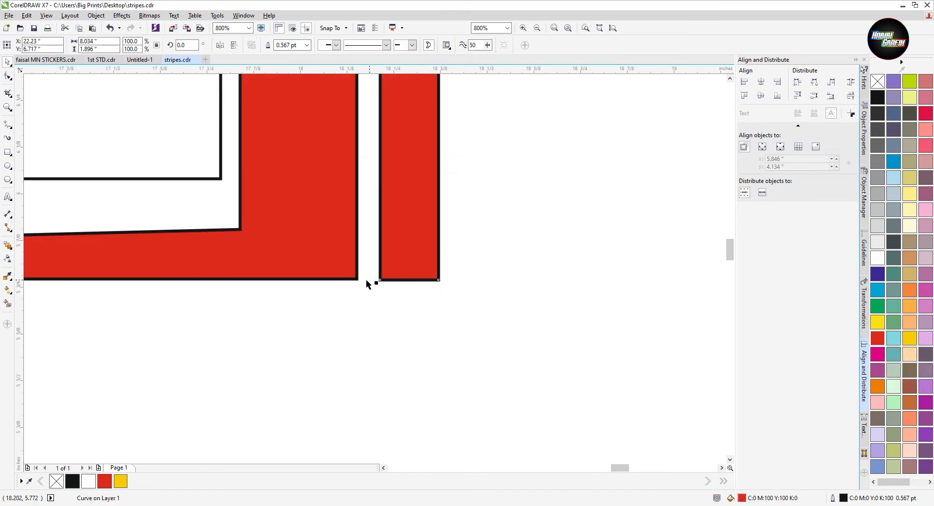
scroll(358, 281, down, 3)
- Stretch the large rectangle vertically from the red shape's top edge down to just above the lower taper
click(477, 302)
scroll(377, 246, up, 1)
click(181, 172)
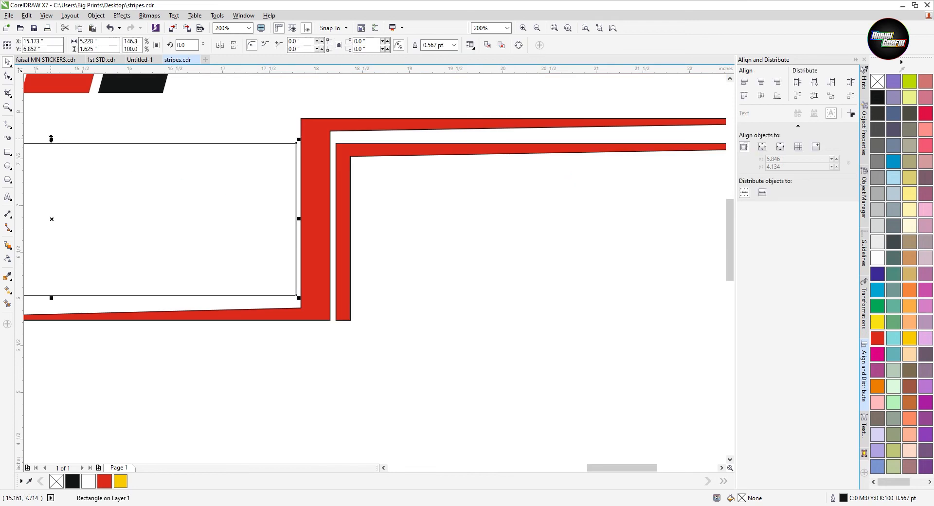
scroll(526, 263, down, 1)
scroll(313, 290, up, 1)
drag(267, 275, 267, 283)
click(336, 317)
- Copy the large rectangle under the red L-shape and resize it to about 7.82 by 1.68 in to match the tapers' length
scroll(331, 290, down, 1)
scroll(331, 294, down, 1)
drag(216, 240, 366, 243)
scroll(295, 235, up, 3)
scroll(177, 190, down, 2)
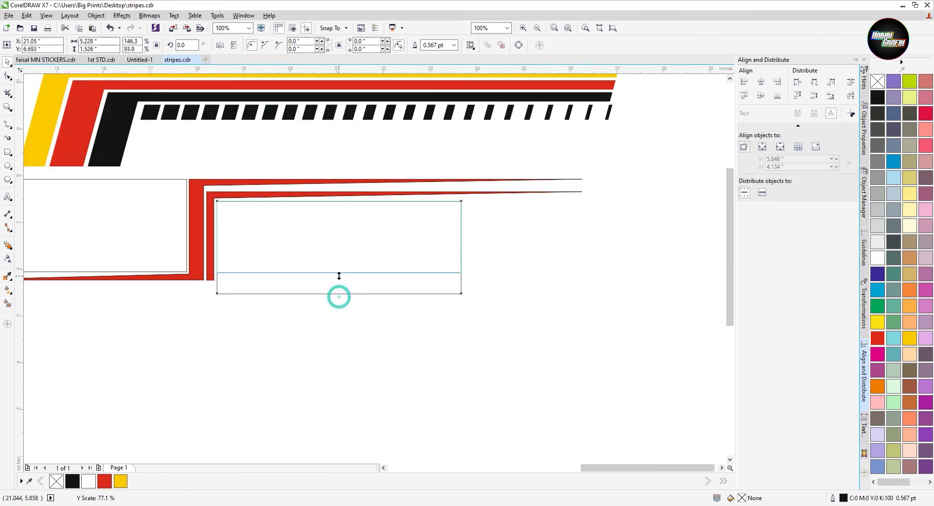
drag(340, 283, 341, 284)
scroll(247, 282, up, 2)
scroll(223, 274, down, 3)
scroll(229, 286, up, 1)
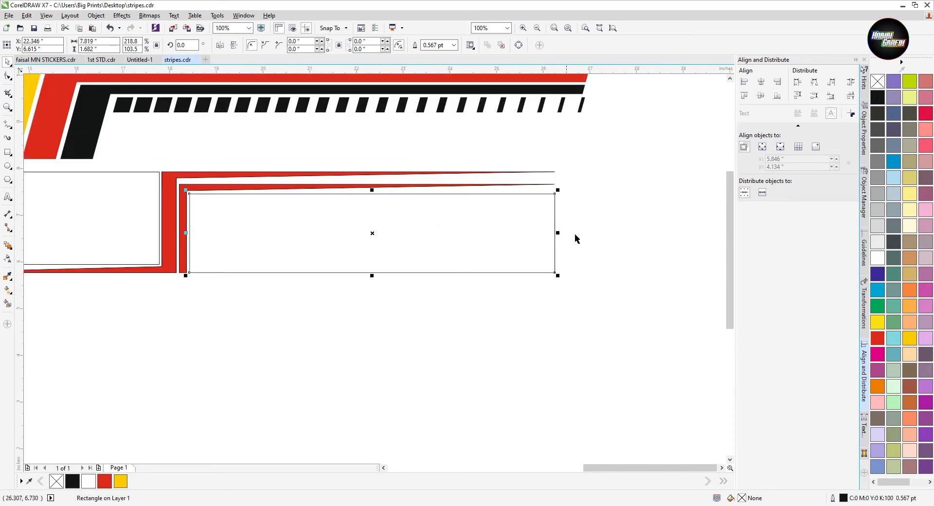
- Draw a tall narrow rectangle about 3.26 in high crossing the new rectangle
click(8, 152)
drag(248, 154, 266, 306)
key(space)
drag(358, 232, 357, 209)
- Duplicate the tall narrow bar beside itself and combine the two bars into one object
scroll(358, 232, up, 2)
drag(333, 209, 395, 208)
right_click(395, 209)
shift+click(355, 221)
key(ctrl+l)
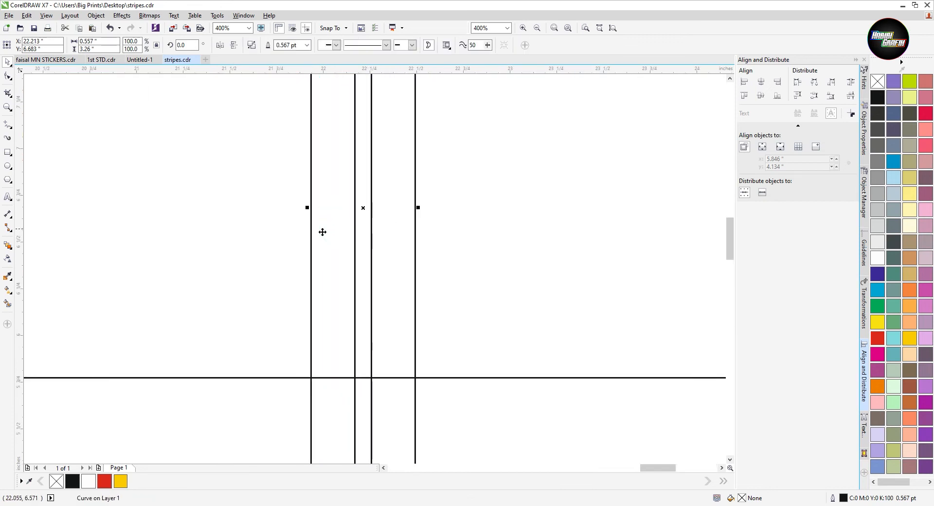
- Copy the bar pair rightwards in progressively narrower versions, repeating the thinnest copy up to the rectangle's right end
scroll(311, 240, down, 2)
drag(432, 223, 452, 238)
scroll(441, 226, up, 1)
right_click(535, 233)
drag(436, 235, 513, 233)
right_click(512, 233)
key(ctrl+r)
key(ctrl+r)
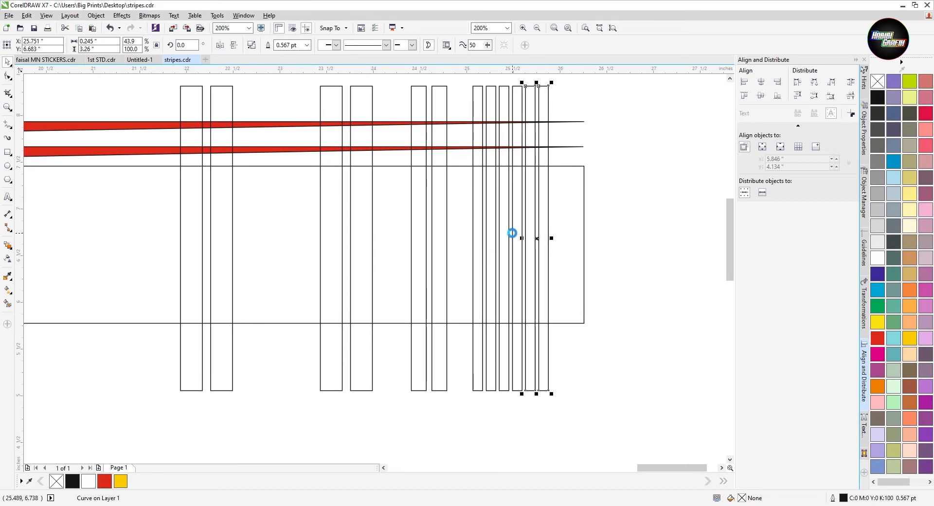
scroll(528, 247, down, 1)
- Combine all the tall bars, trim them out of the right rectangle, and delete the bars
drag(651, 135, 231, 345)
key(ctrl+l)
shift+click(221, 271)
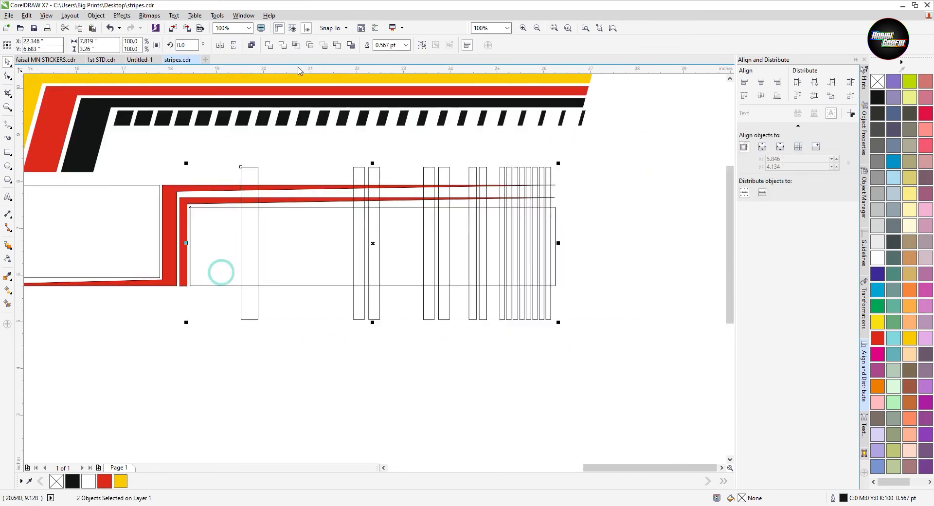
click(284, 45)
click(360, 170)
key(Delete)
- Fill the cut rectangle and the large rectangle black and remove the outlines from the whole stripe design
scroll(401, 219, down, 1)
scroll(319, 247, up, 1)
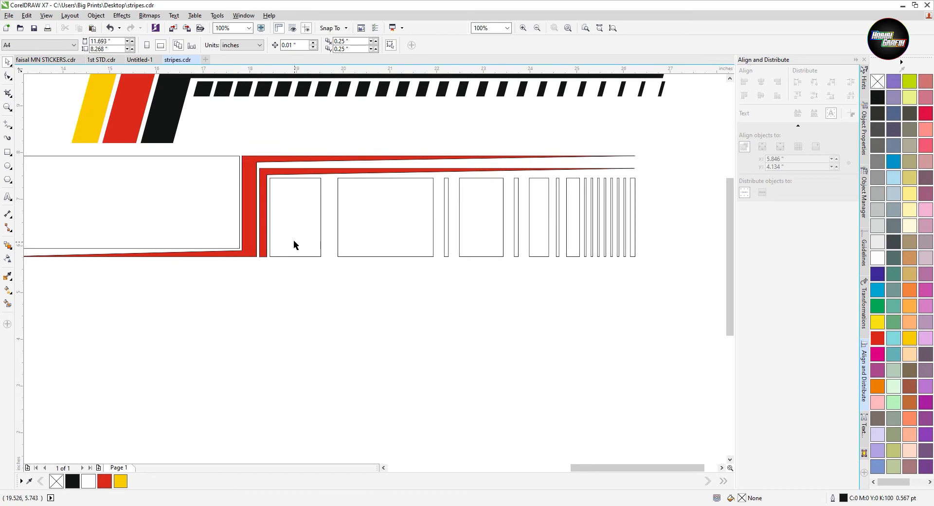
click(293, 241)
click(875, 101)
scroll(488, 308, down, 1)
click(515, 331)
drag(586, 219, 226, 311)
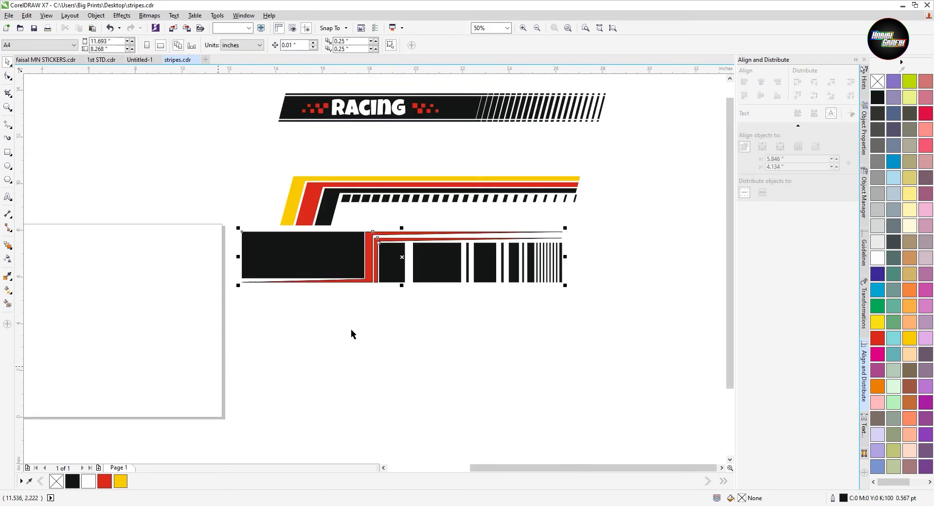
right_click(875, 80)
- Slant the whole red and black stripe design to the right
drag(403, 286, 383, 287)
click(417, 306)
drag(428, 267, 459, 260)
key(ctrl+z)
- Align the slanted red and black design's left edge with the yellow, red and black stripe
drag(623, 226, 198, 358)
shift+click(288, 227)
key(l)
click(392, 330)
scroll(392, 331, down, 1)
- Move the Racing banner down to just above the yellow stripe
scroll(434, 264, up, 1)
drag(653, 131, 171, 223)
drag(396, 182, 413, 227)
click(382, 379)
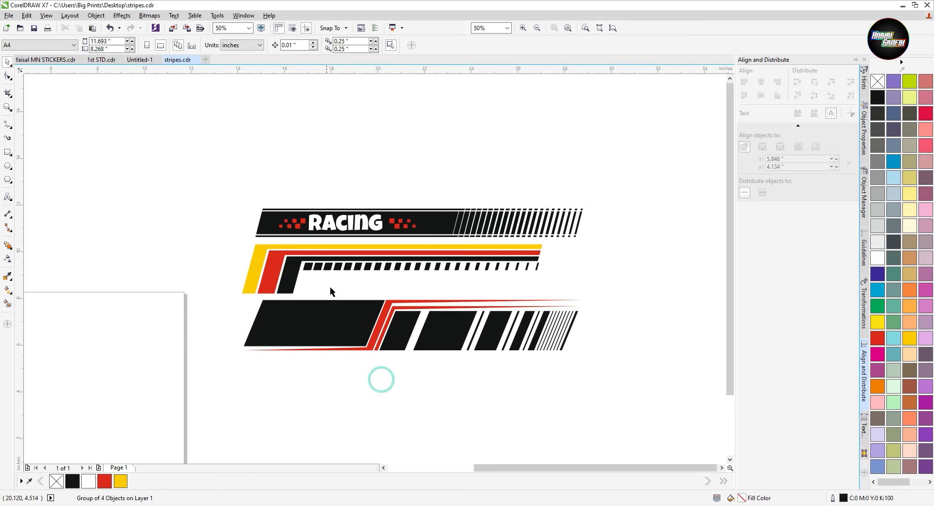
- Draw a long rectangle about 14.5 by 1.33 in below the red and black design
scroll(343, 318, down, 1)
scroll(374, 350, up, 2)
scroll(374, 356, down, 1)
scroll(334, 343, up, 1)
scroll(327, 241, down, 1)
scroll(335, 225, up, 1)
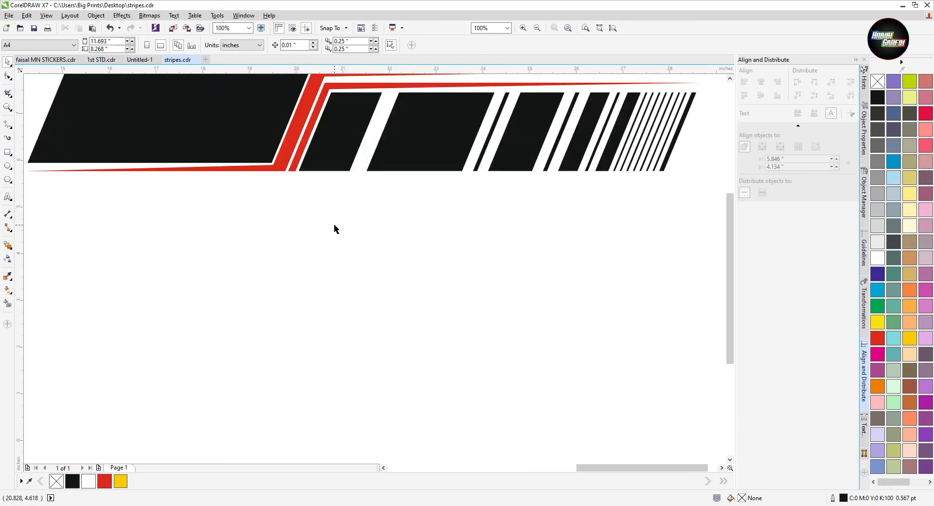
click(7, 152)
drag(35, 197, 715, 257)
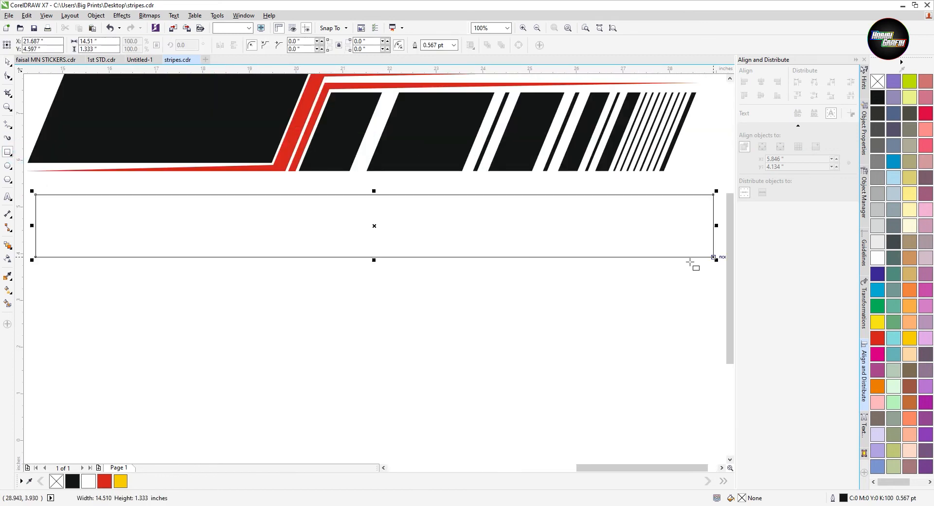
- Reduce the long rectangle to about 0.92 in high, fill it red without an outline, and place a copy just below
scroll(412, 277, down, 2)
scroll(388, 274, up, 2)
drag(399, 267, 438, 286)
click(878, 338)
right_click(878, 82)
scroll(438, 285, up, 2)
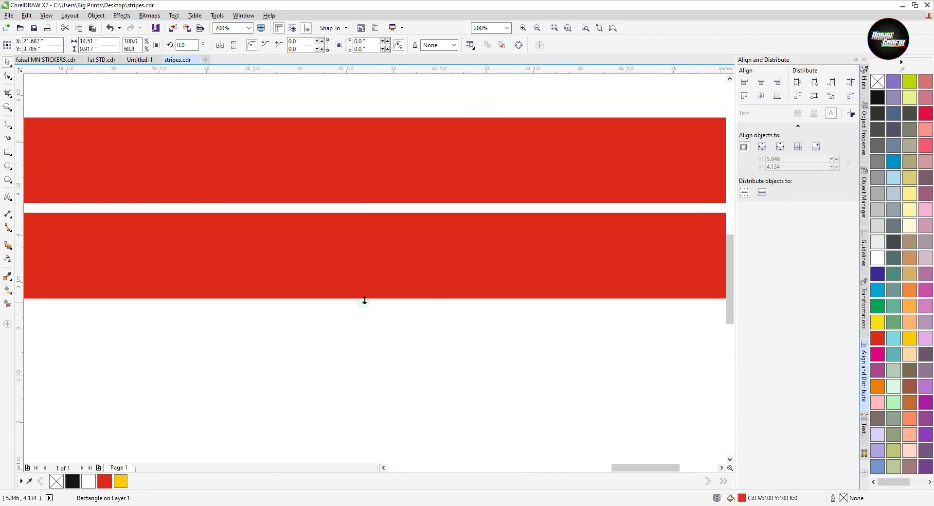
- Turn the lower copy into a black bar about 0.14 in high and convert the red bar to curves
drag(387, 229, 387, 228)
scroll(368, 289, down, 4)
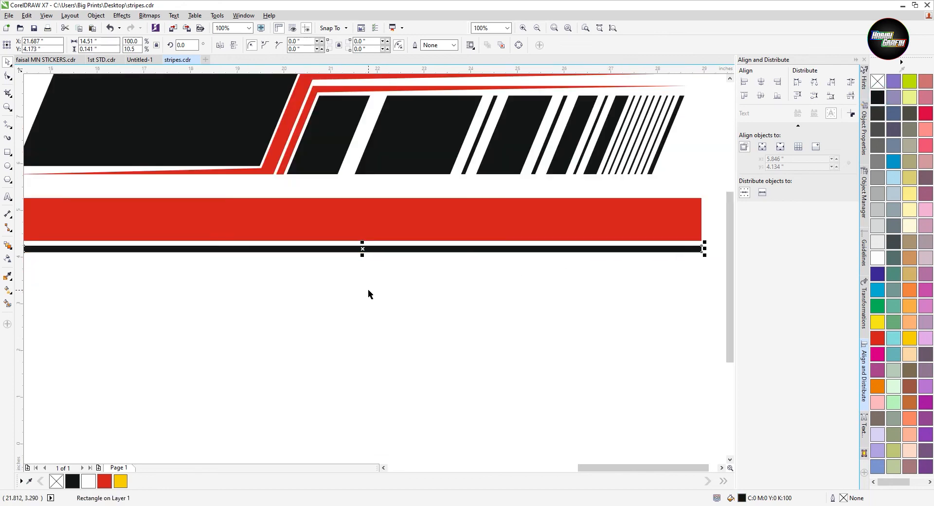
click(505, 259)
click(504, 258)
key(ctrl+q)
key(F10)
scroll(417, 263, up, 2)
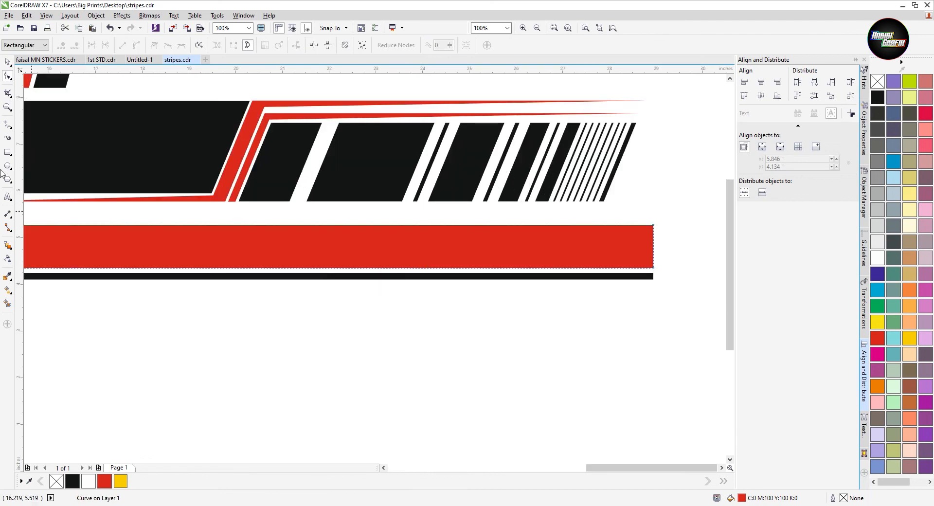
- Draw an ellipse about 8.16 by 2.80 in over the right end of the red and black bars
click(6, 165)
drag(281, 152, 669, 274)
key(ctrl+z)
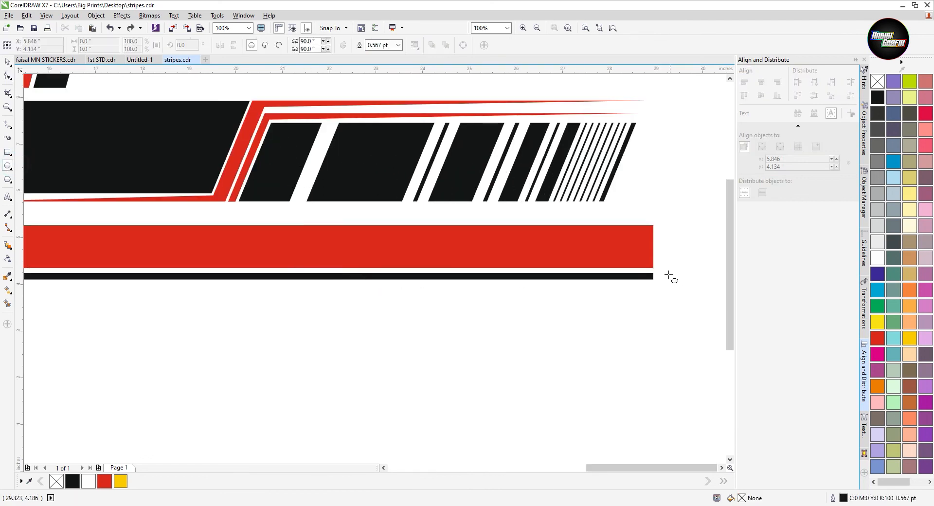
drag(276, 148, 572, 280)
scroll(574, 211, up, 3)
scroll(618, 251, down, 3)
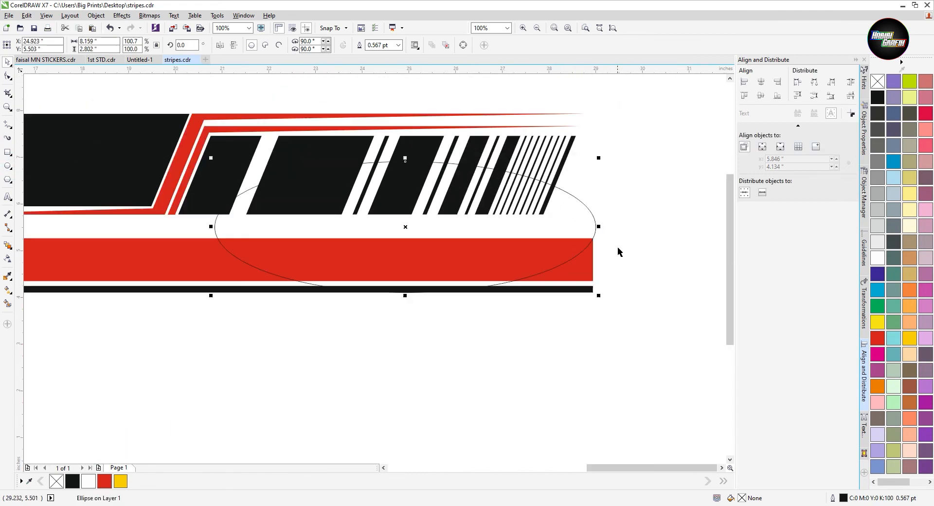
- Smart-fill the parts of both bars that lie inside the ellipse and to the left of it
click(8, 303)
click(341, 263)
scroll(341, 265, up, 3)
scroll(341, 265, down, 3)
click(274, 258)
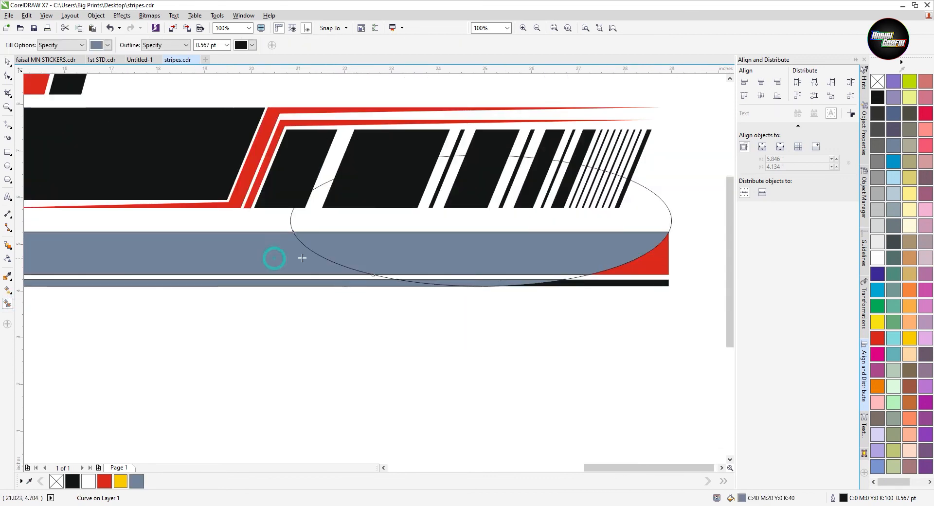
- Delete the original red and black bars and the ellipse, keeping only the smart-filled pieces
key(space)
click(663, 261)
key(Delete)
click(651, 281)
key(Delete)
key(Delete)
- Combine the filled pieces of the upper bar into one curve, and those of the thin lower bar into another
scroll(657, 237, down, 1)
click(653, 242)
shift+click(494, 250)
key(ctrl+l)
scroll(553, 258, up, 2)
click(570, 263)
shift+click(443, 273)
key(ctrl+l)
- Color the thin lower bar black and the curved upper bar red, and remove both outlines
scroll(445, 275, down, 1)
click(68, 484)
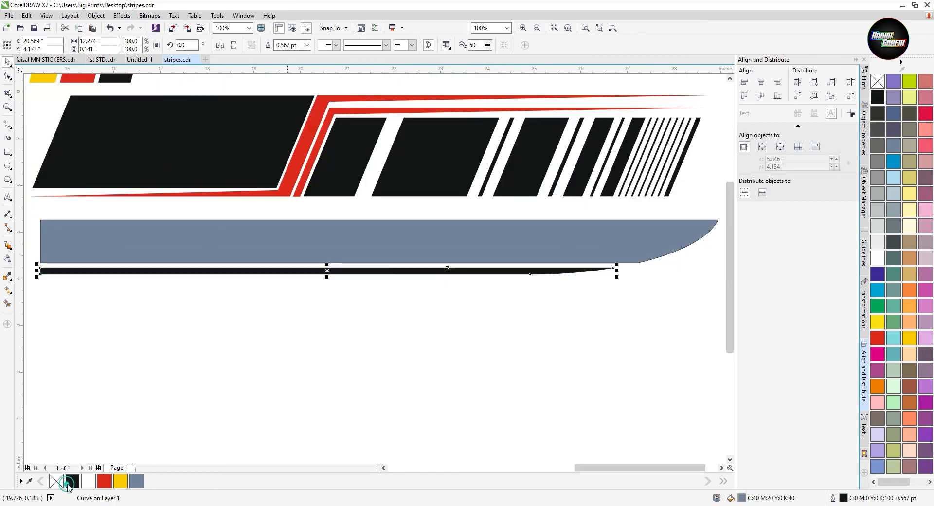
click(877, 337)
scroll(641, 234, down, 1)
drag(641, 240, 238, 287)
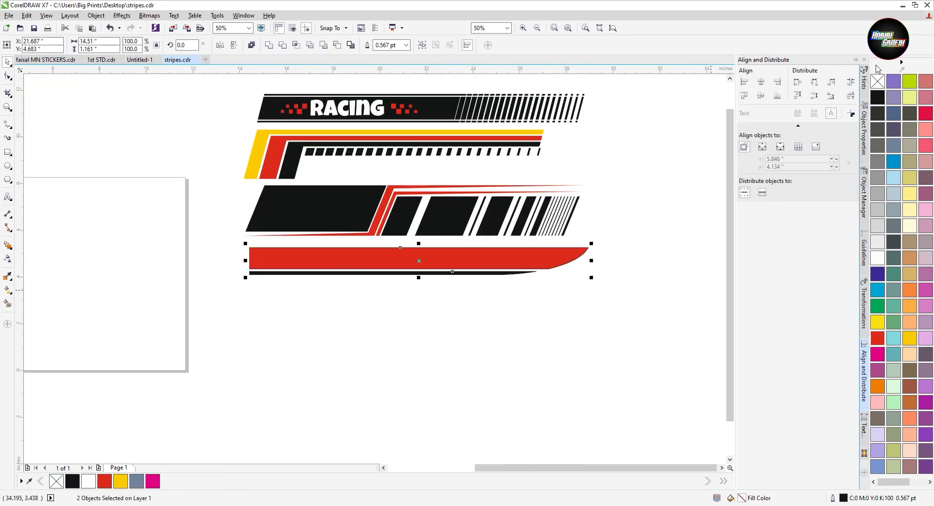
click(575, 270)
scroll(537, 258, up, 1)
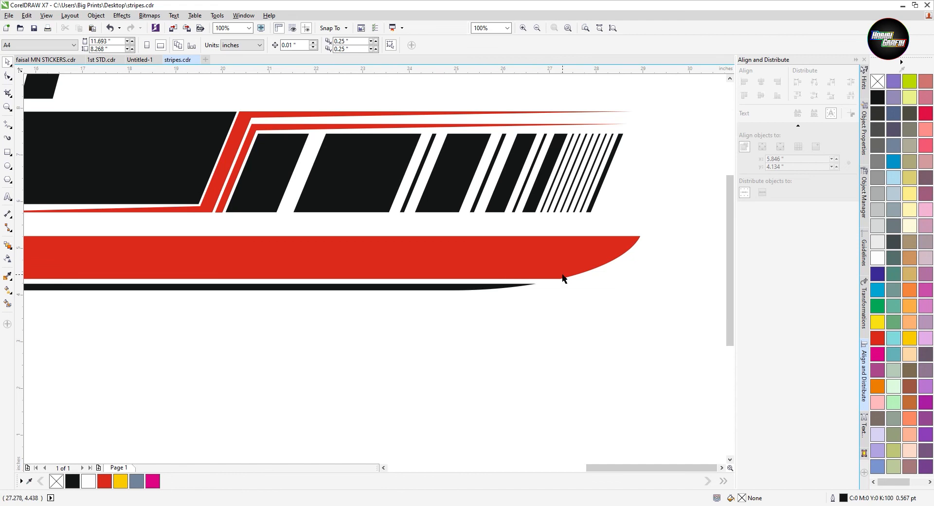
- Draw a thin vertical rectangle about 0.04 by 2.35 in across both bars and place a copy to its right
click(8, 152)
drag(286, 211, 287, 327)
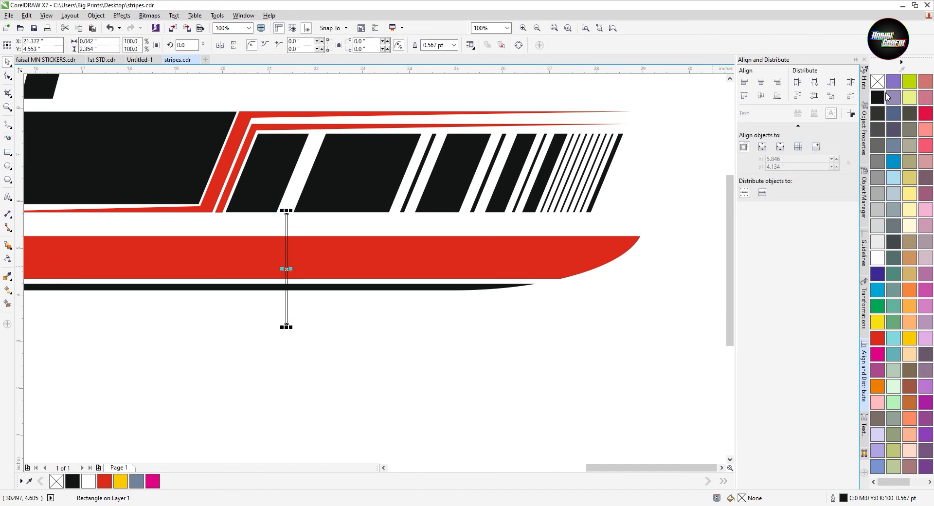
scroll(268, 279, up, 1)
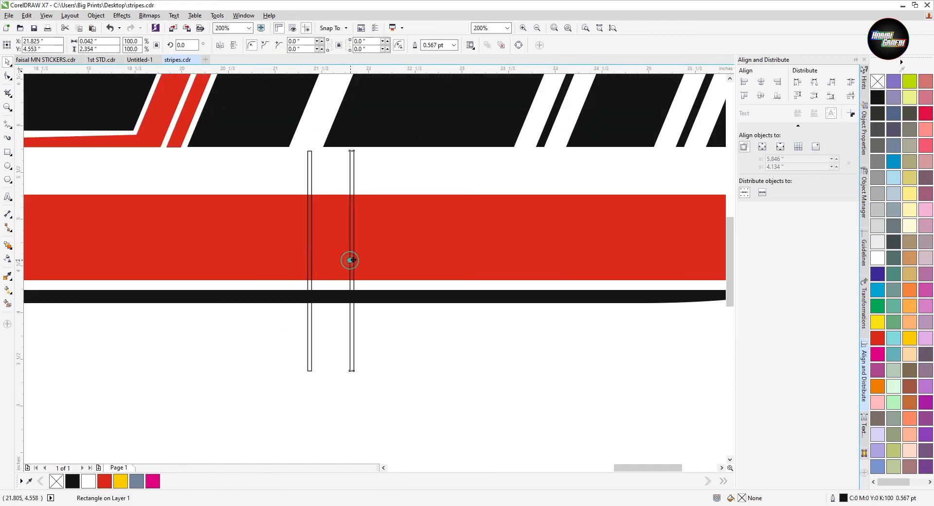
- Repeat the thin vertical rectangle at even spacing up to the curved tip and delete the surplus copy
scroll(315, 264, down, 1)
key(ctrl+d)
key(ctrl+d)
key(ctrl+d)
key(ctrl+d)
key(ctrl+d)
key(ctrl+d)
key(ctrl+d)
key(ctrl+d)
key(ctrl+d)
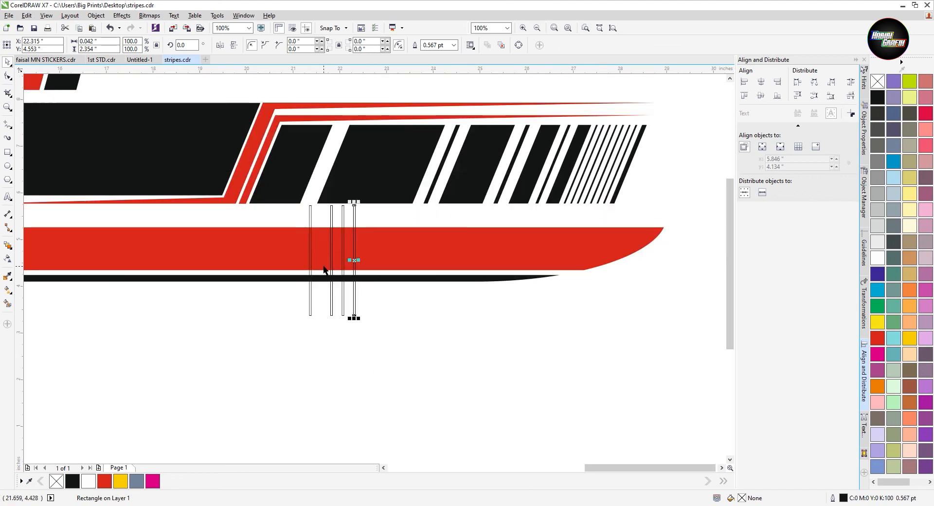
key(ctrl+d)
key(ctrl+d)
key(ctrl+d)
key(ctrl+d)
key(ctrl+d)
key(ctrl+d)
key(ctrl+d)
key(ctrl+d)
key(ctrl+d)
key(ctrl+d)
key(ctrl+d)
key(ctrl+d)
key(ctrl+d)
key(Delete)
- Combine all the thin vertical rectangles into one object and trim the black bar with it
drag(701, 185, 287, 341)
key(ctrl+l)
shift+click(290, 266)
shift+click(280, 277)
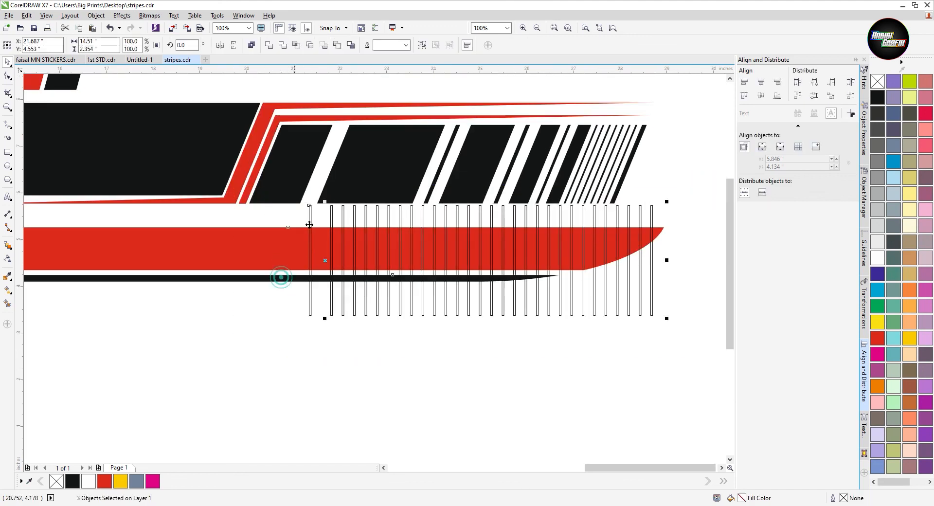
click(282, 45)
- Trim the red bar with the combined thin rectangles and delete the cutting object
click(350, 325)
click(345, 298)
shift+click(278, 256)
click(283, 45)
click(273, 377)
click(355, 311)
key(Delete)
- Group the slotted red and black bars and slant the group to the right
scroll(513, 268, down, 1)
click(512, 268)
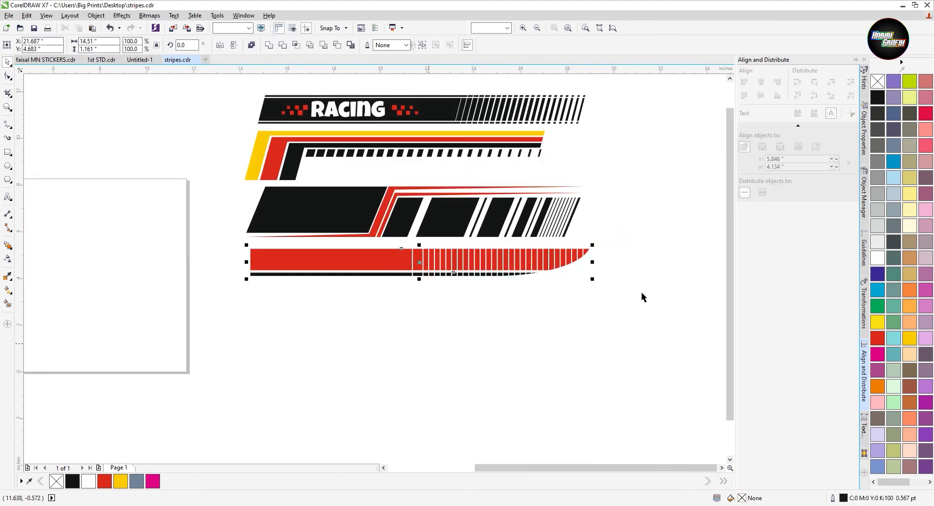
click(442, 265)
drag(421, 279, 399, 283)
scroll(401, 283, up, 2)
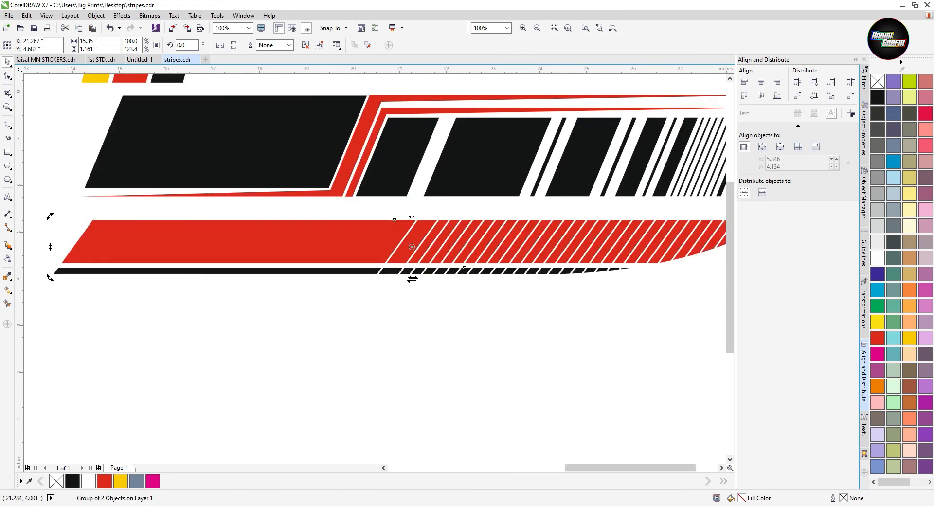
click(415, 313)
scroll(417, 312, down, 2)
click(568, 28)
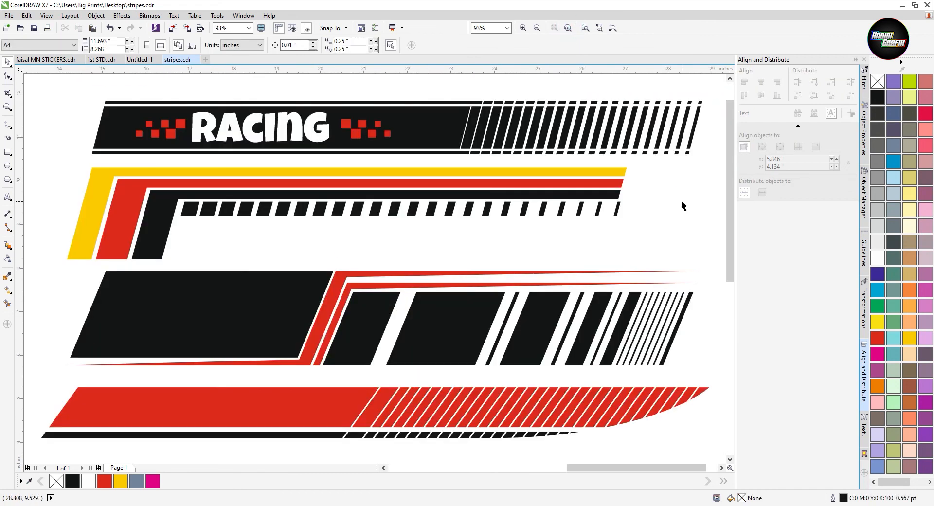